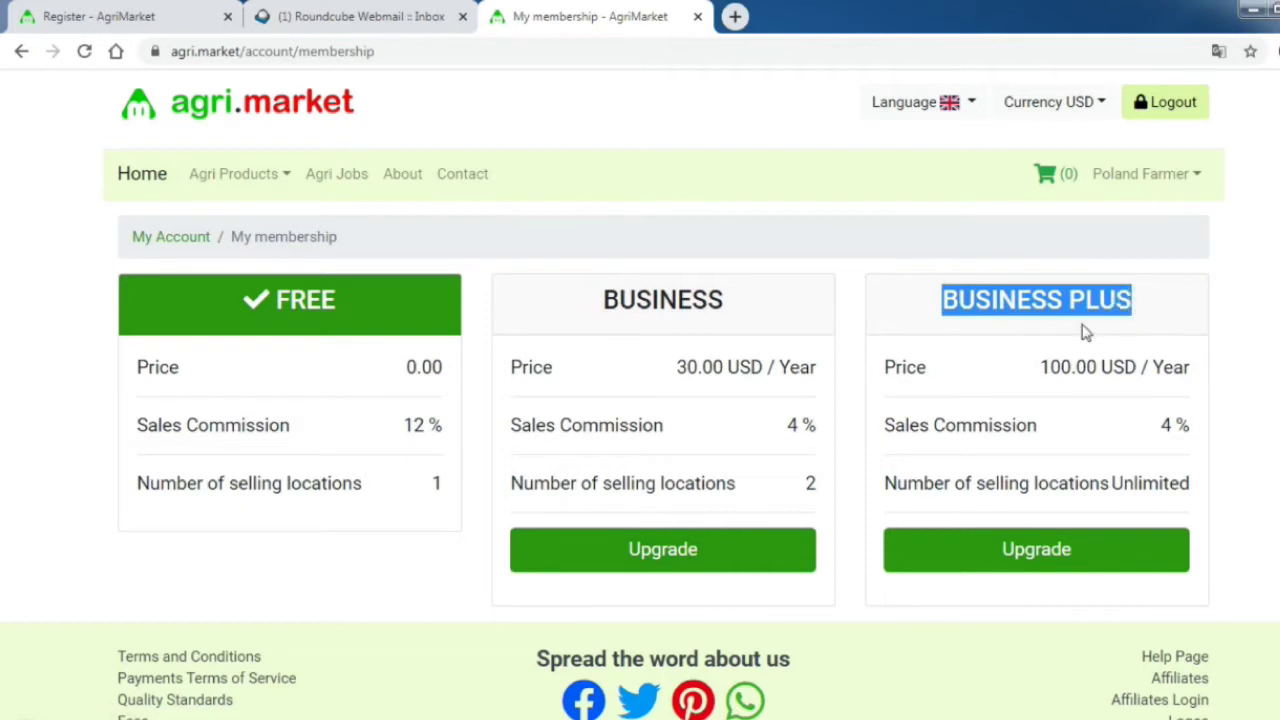
# - Highlight the Business Plus yearly price, 4 % commission and unlimited selling locations
pyautogui.moveTo(887, 367); pyautogui.dragTo(1217, 380)
pyautogui.moveTo(877, 431); pyautogui.dragTo(1218, 455)
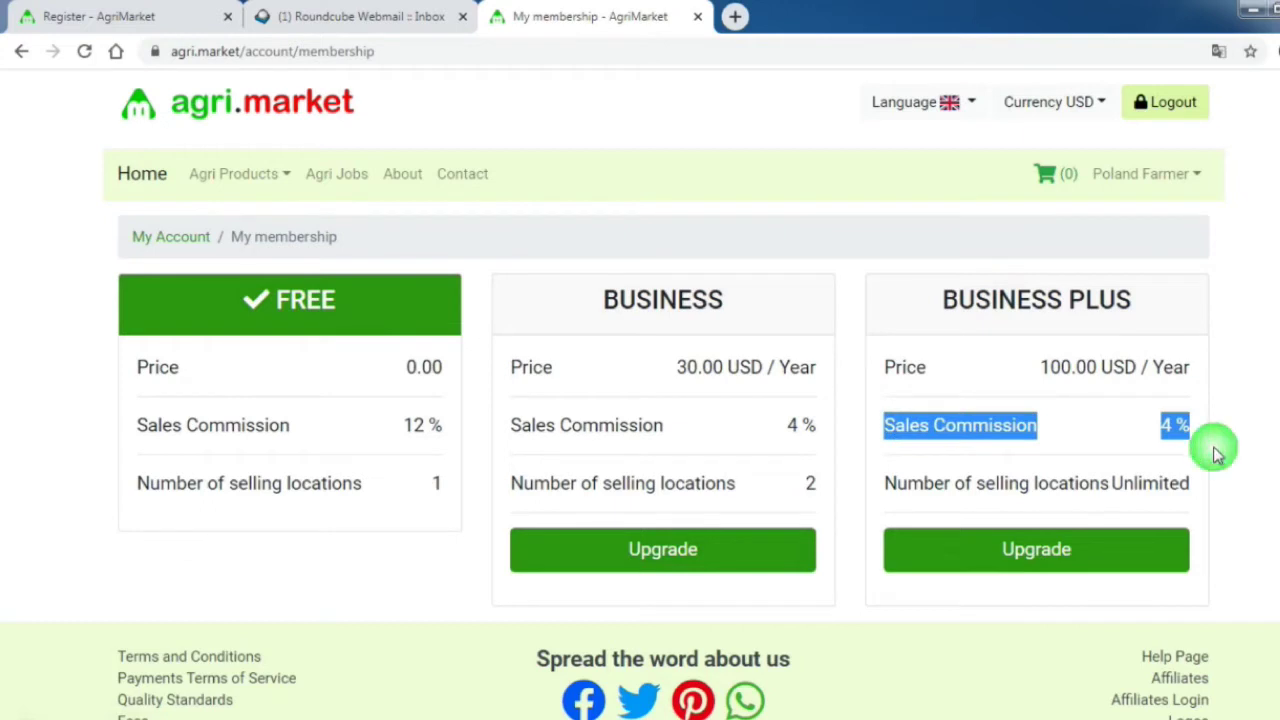
pyautogui.click(1160, 432)
pyautogui.doubleClick(1160, 432)
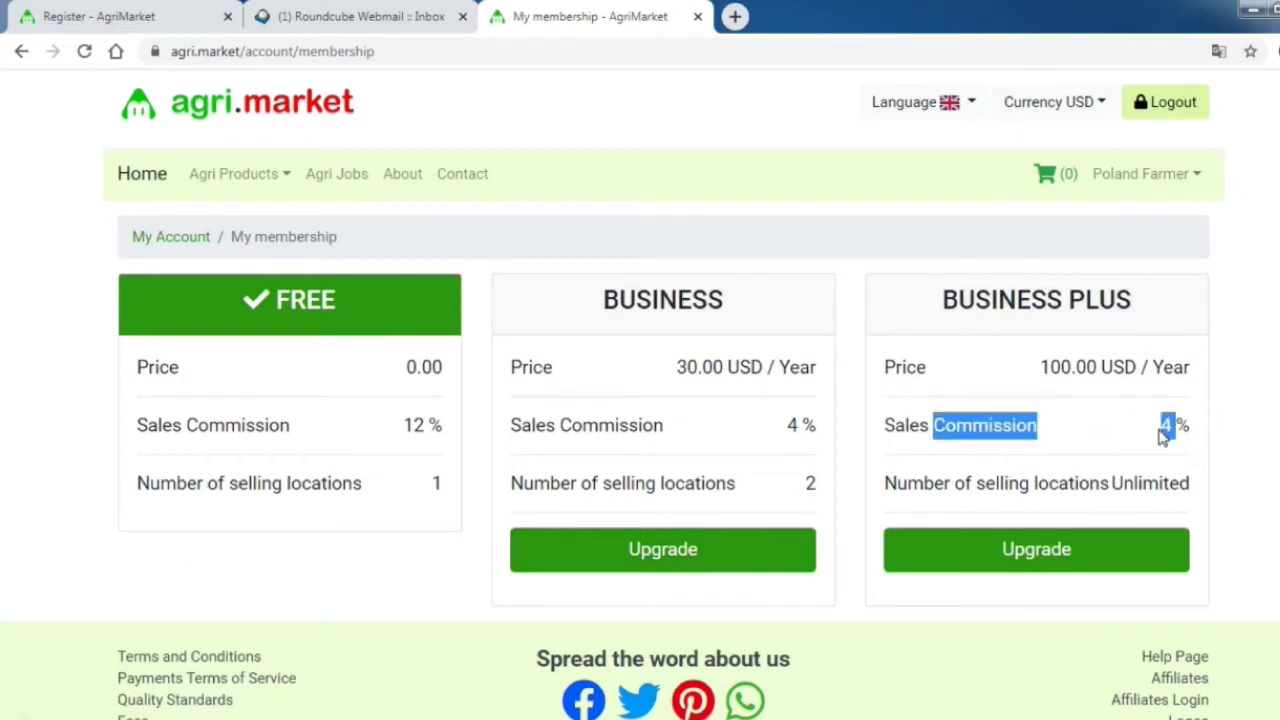
pyautogui.doubleClick(1174, 430)
pyautogui.click(879, 490)
pyautogui.moveTo(879, 490); pyautogui.dragTo(1194, 492)
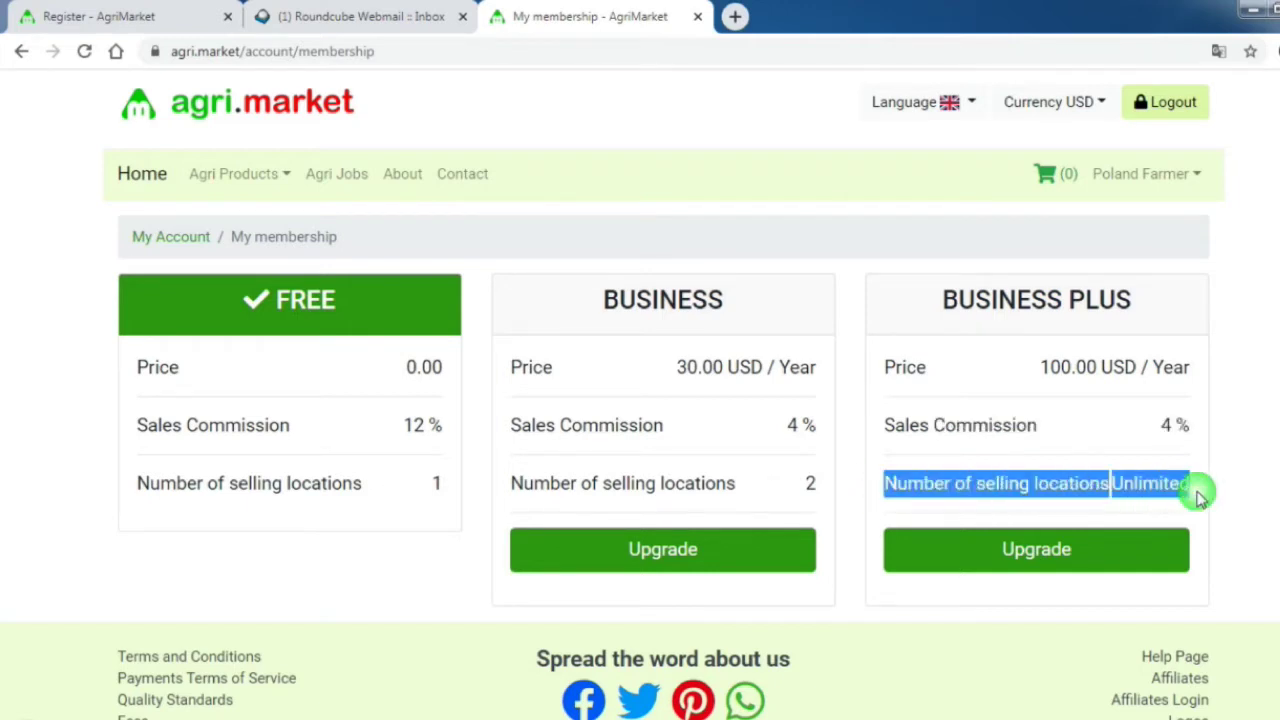
# - Upgrade to Business Plus with coupon code START2021 and continue to payment
pyautogui.click(1056, 557)
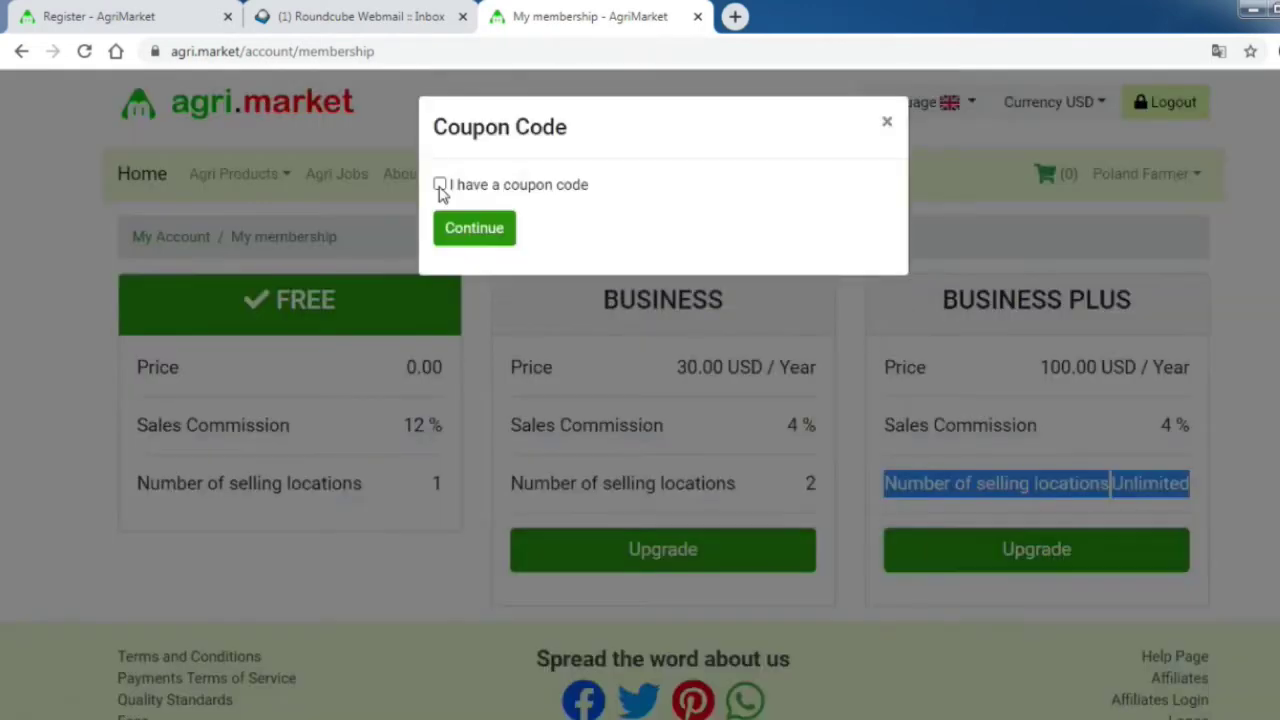
pyautogui.click(440, 186)
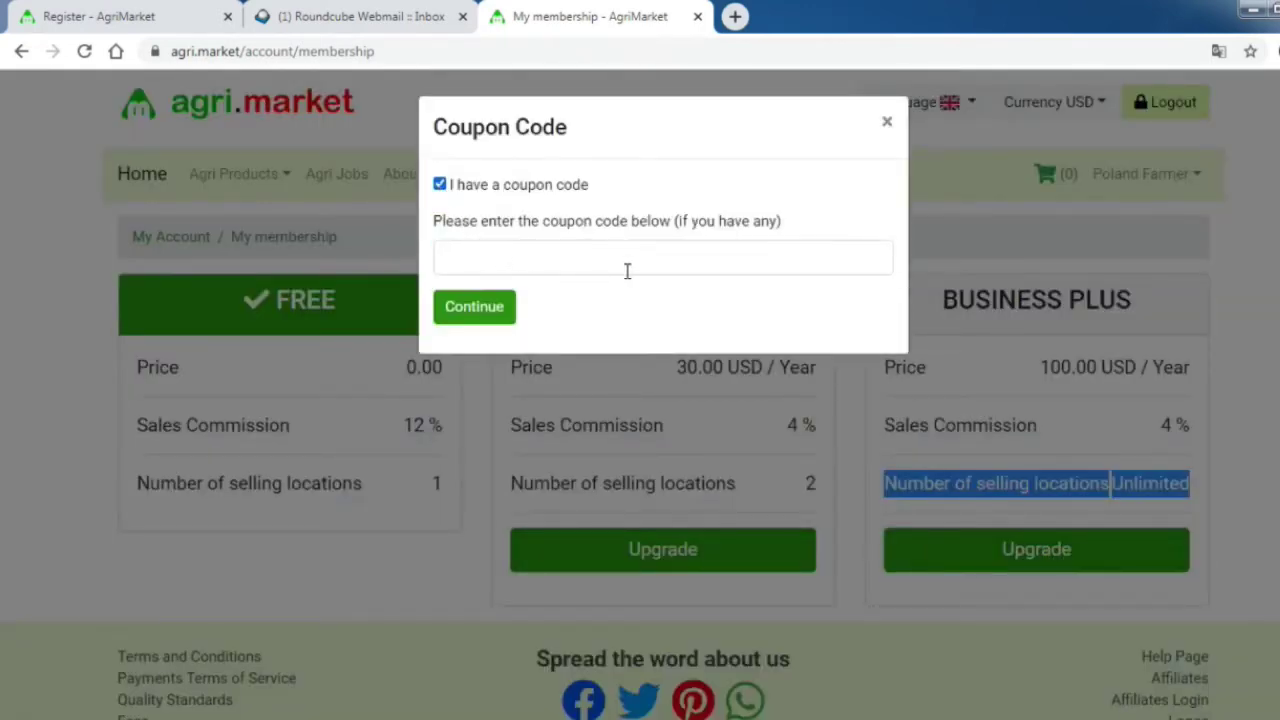
pyautogui.click(547, 267)
pyautogui.write('START2021')
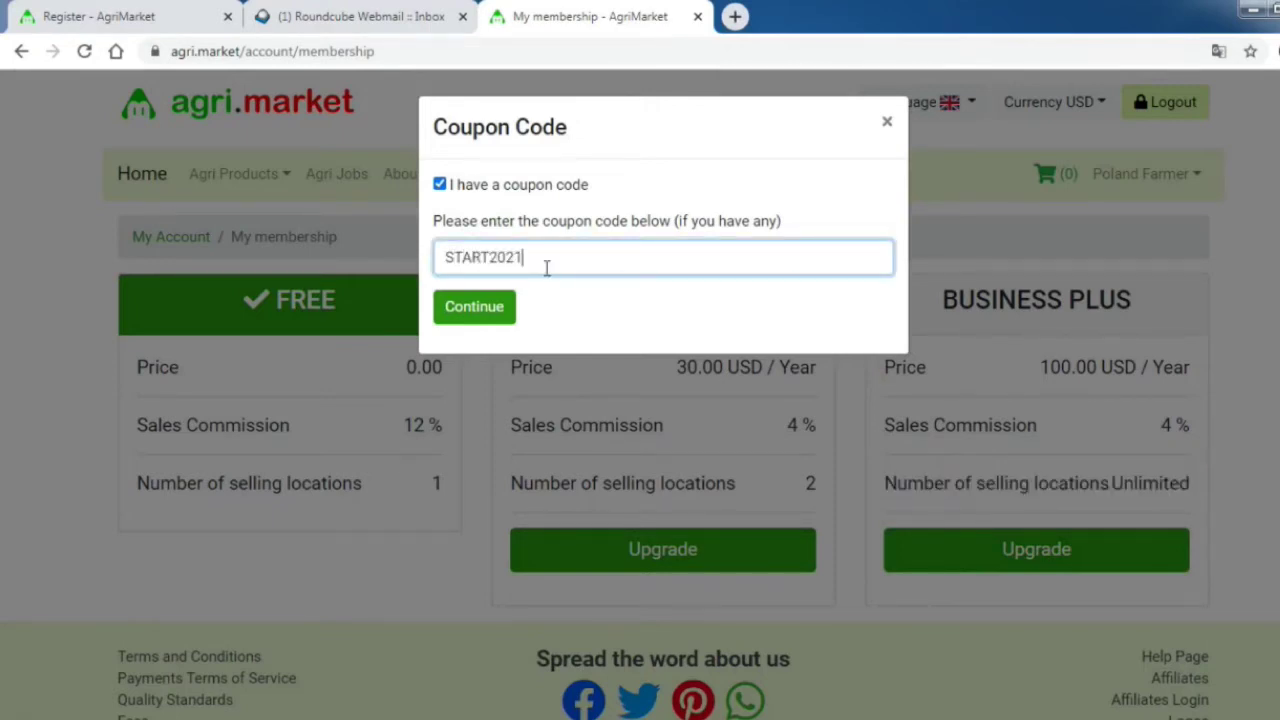
pyautogui.click(478, 306)
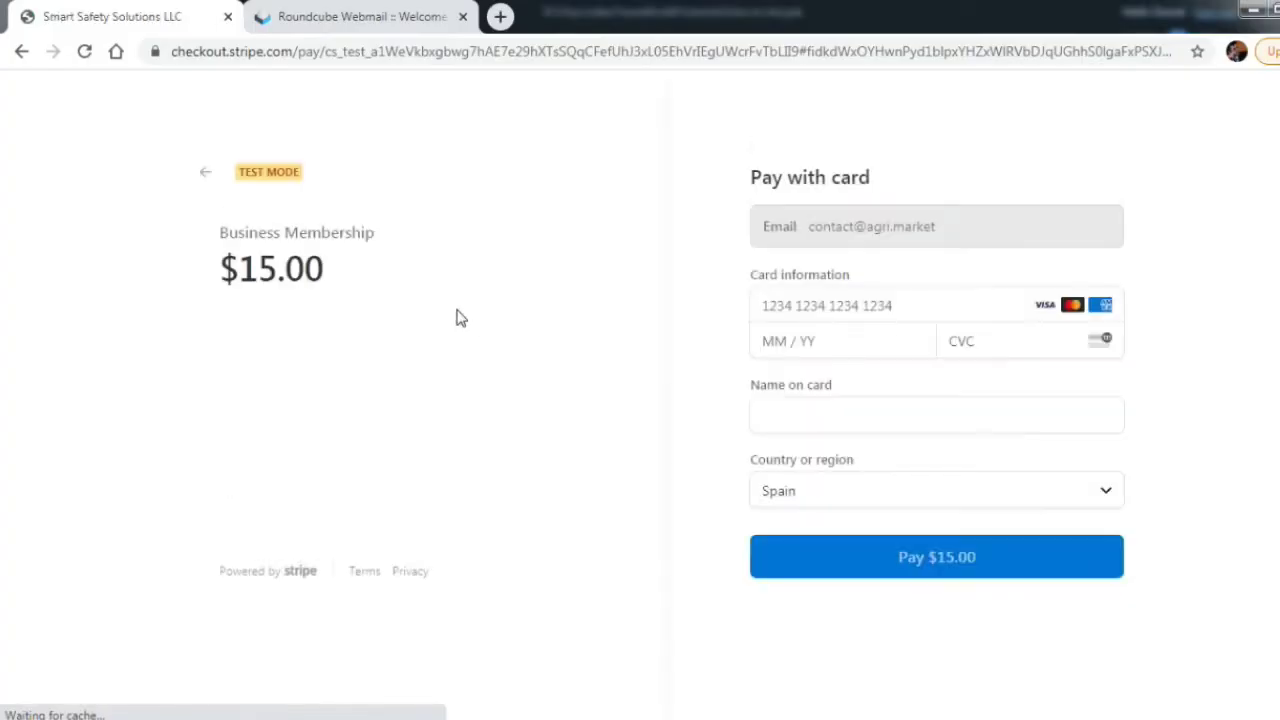
# - Confirm the $15.00 Business Membership price and submit the Stripe test payment
pyautogui.moveTo(326, 272); pyautogui.dragTo(232, 268)
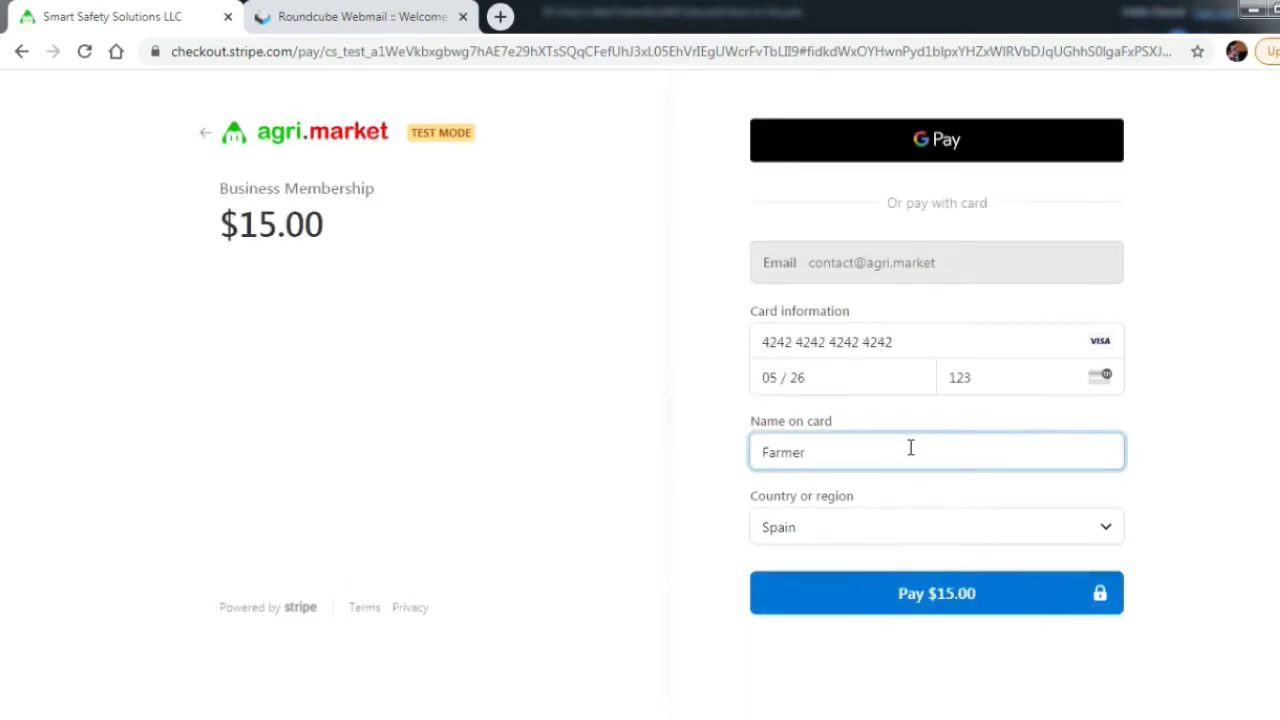
pyautogui.click(958, 605)
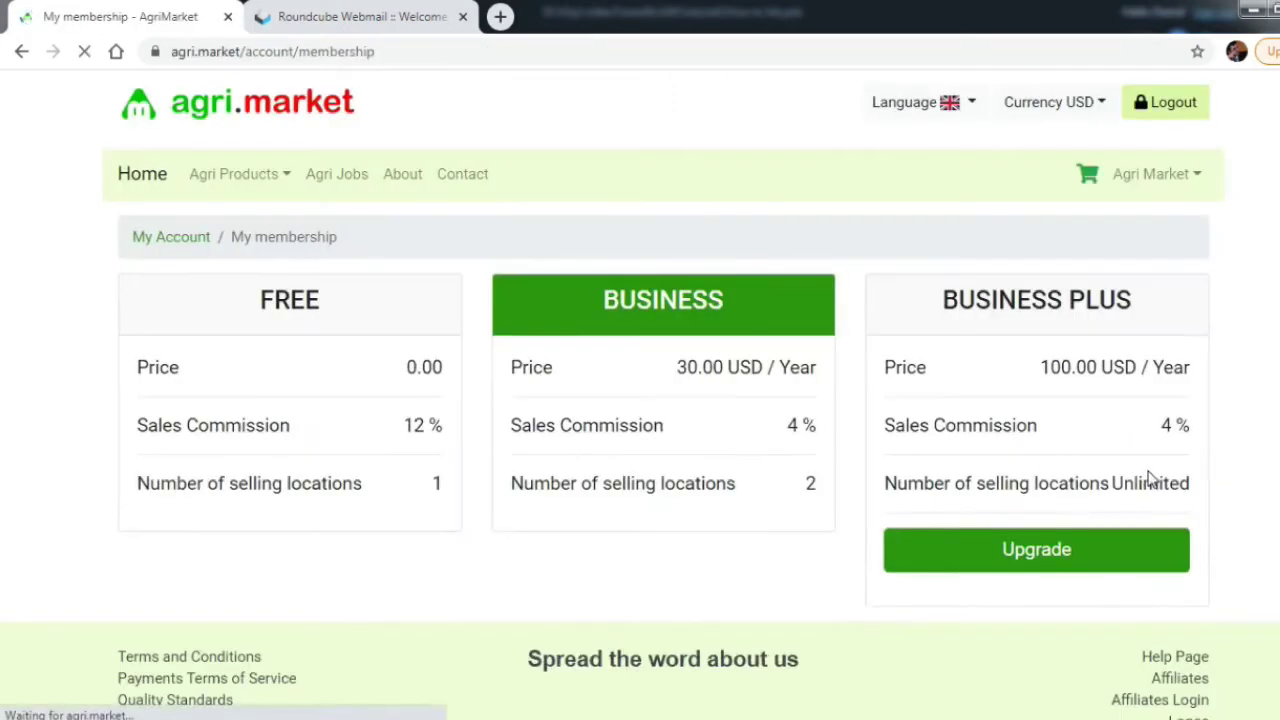
# - Highlight the active BUSINESS plan, its sales commission and two selling locations
pyautogui.moveTo(607, 300); pyautogui.dragTo(706, 302)
pyautogui.click(918, 214)
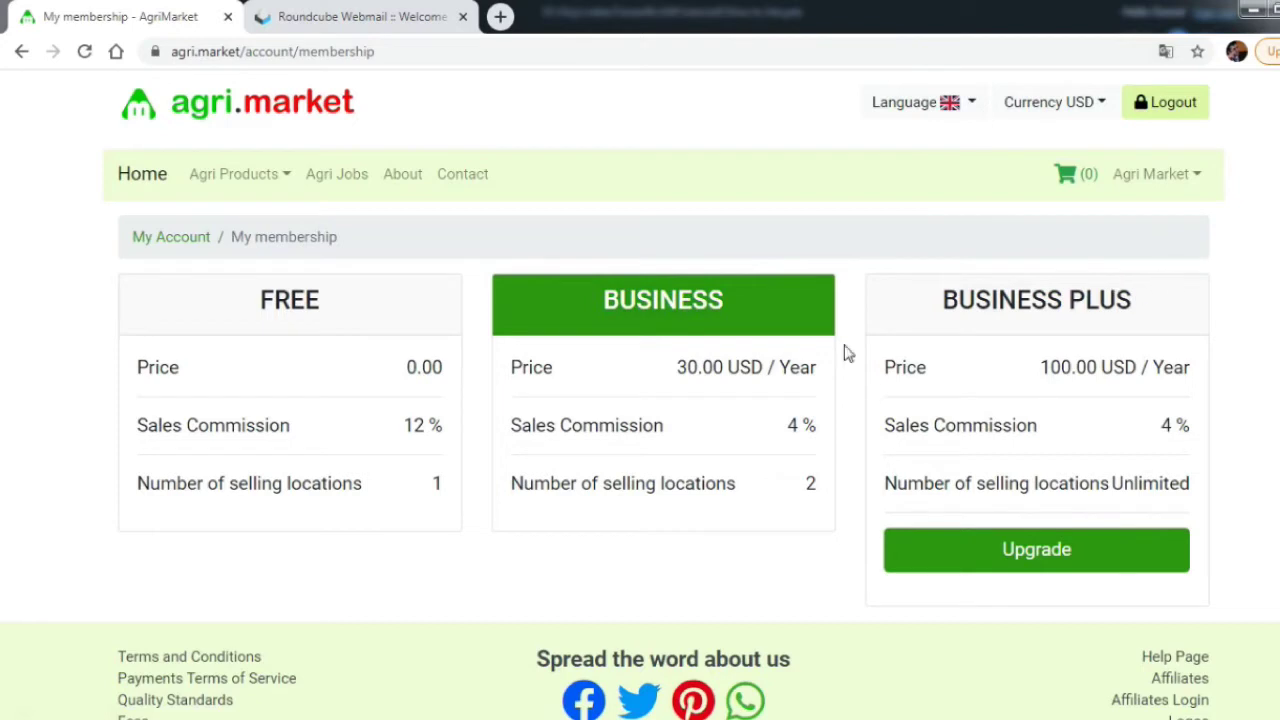
pyautogui.moveTo(511, 425); pyautogui.dragTo(826, 429)
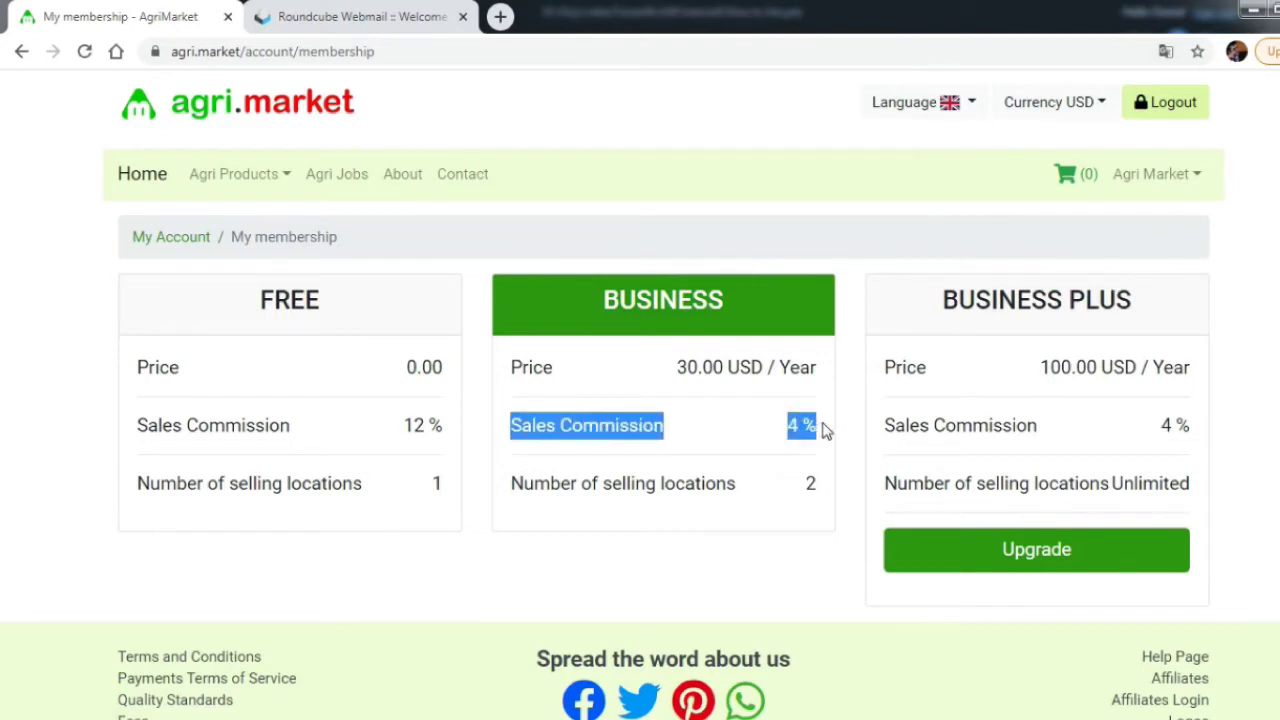
pyautogui.moveTo(516, 485); pyautogui.dragTo(817, 490)
pyautogui.click(848, 460)
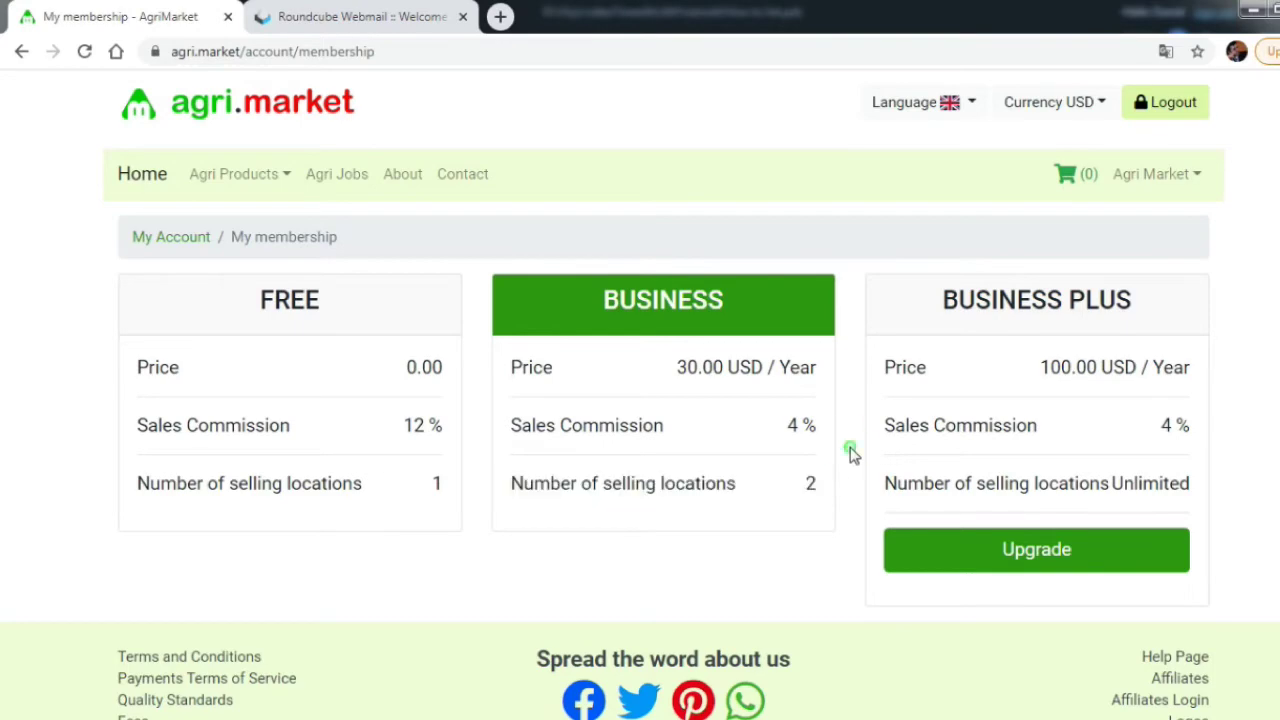
# - Go to My Account and highlight the store's Business membership and 4 % commission
pyautogui.click(1198, 184)
pyautogui.click(1192, 215)
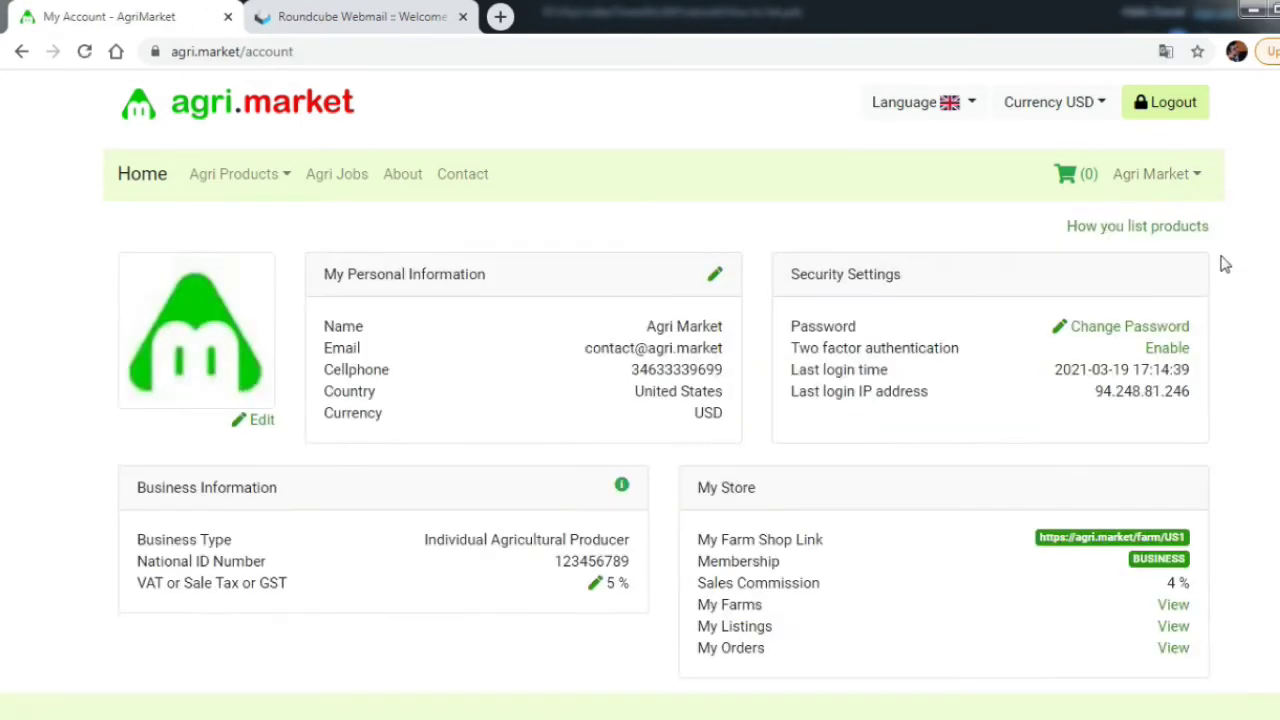
pyautogui.scroll(-1, 1268, 347)
pyautogui.moveTo(700, 428); pyautogui.dragTo(1000, 443)
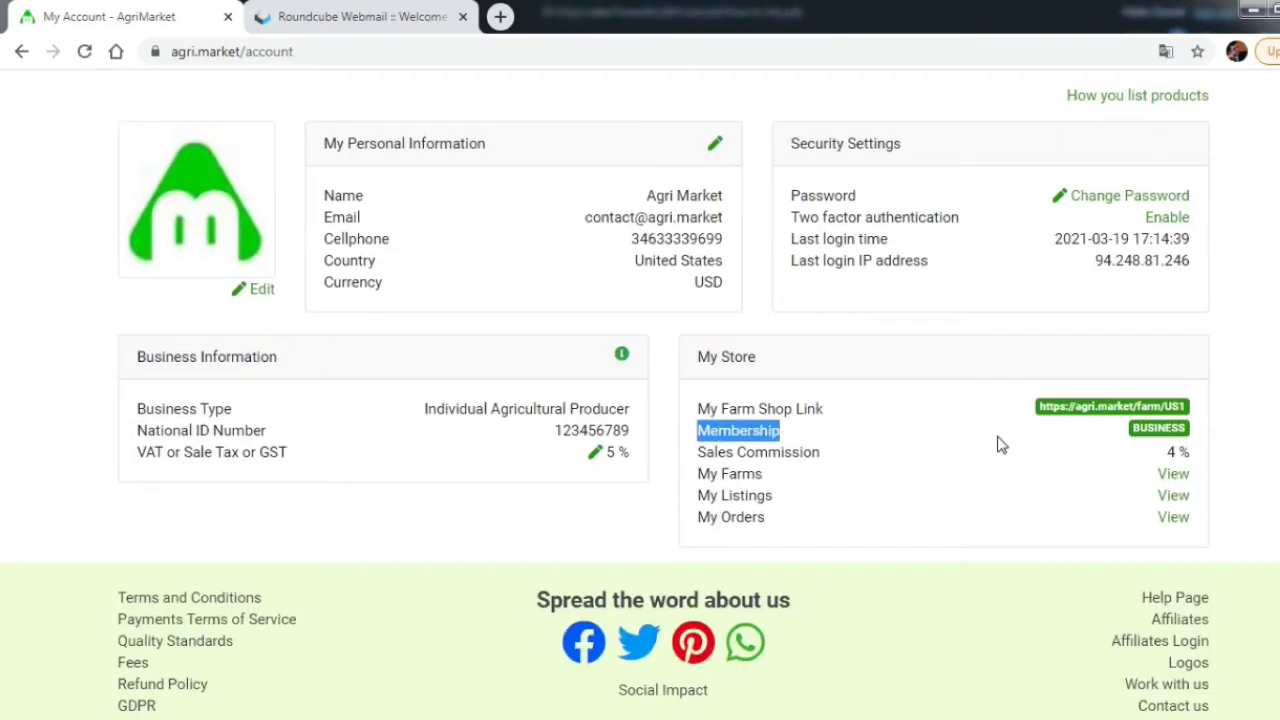
pyautogui.moveTo(1203, 457); pyautogui.dragTo(698, 462)
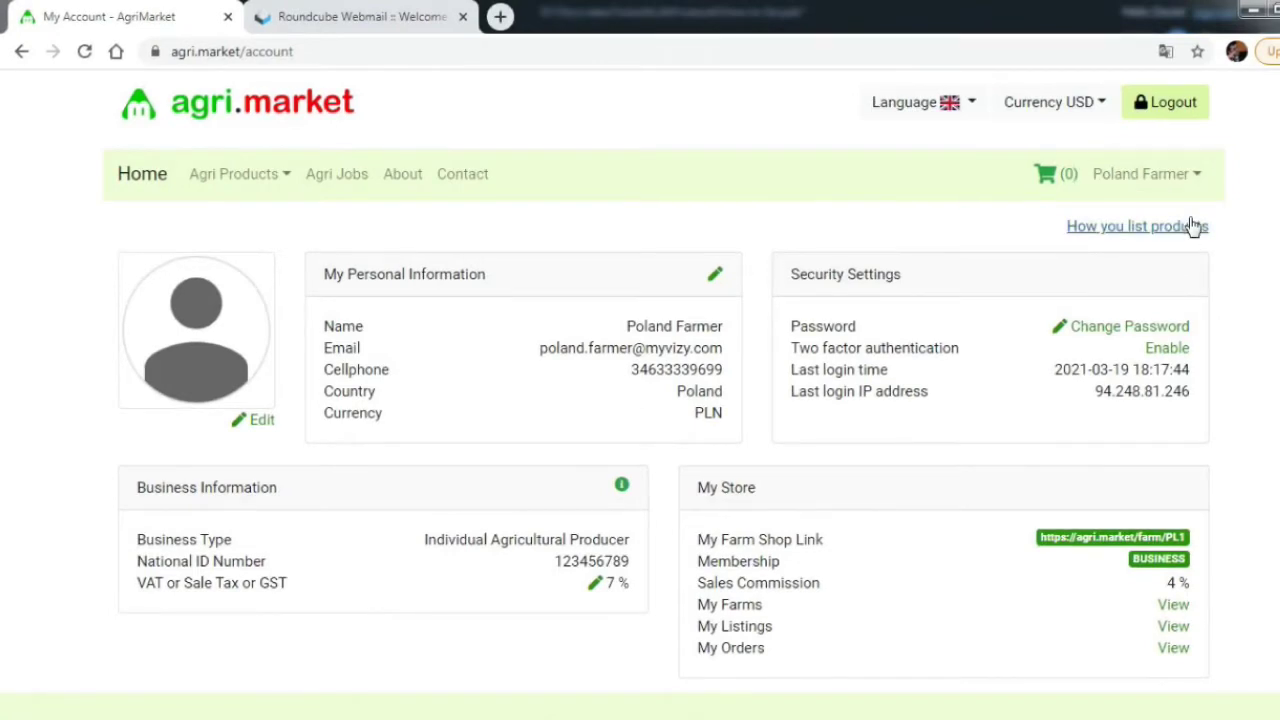
# - Start a new farm from My Farms and name it Krakow
pyautogui.click(1200, 178)
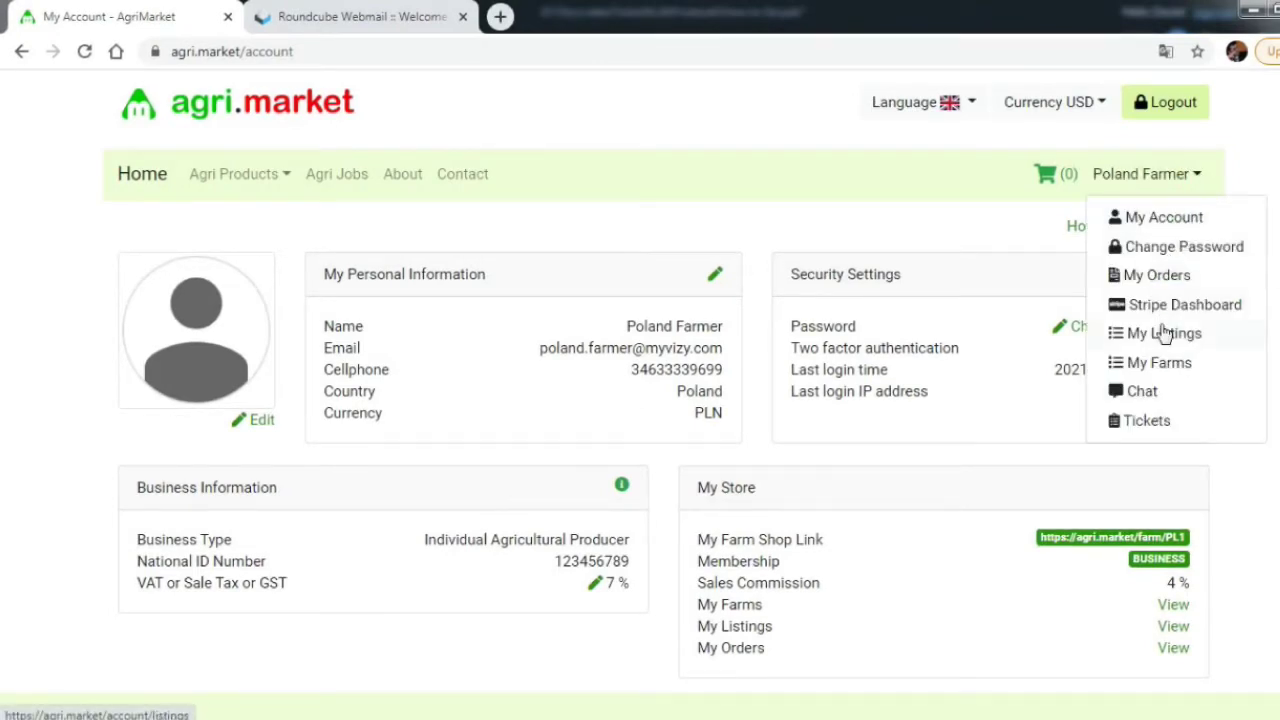
pyautogui.click(1160, 366)
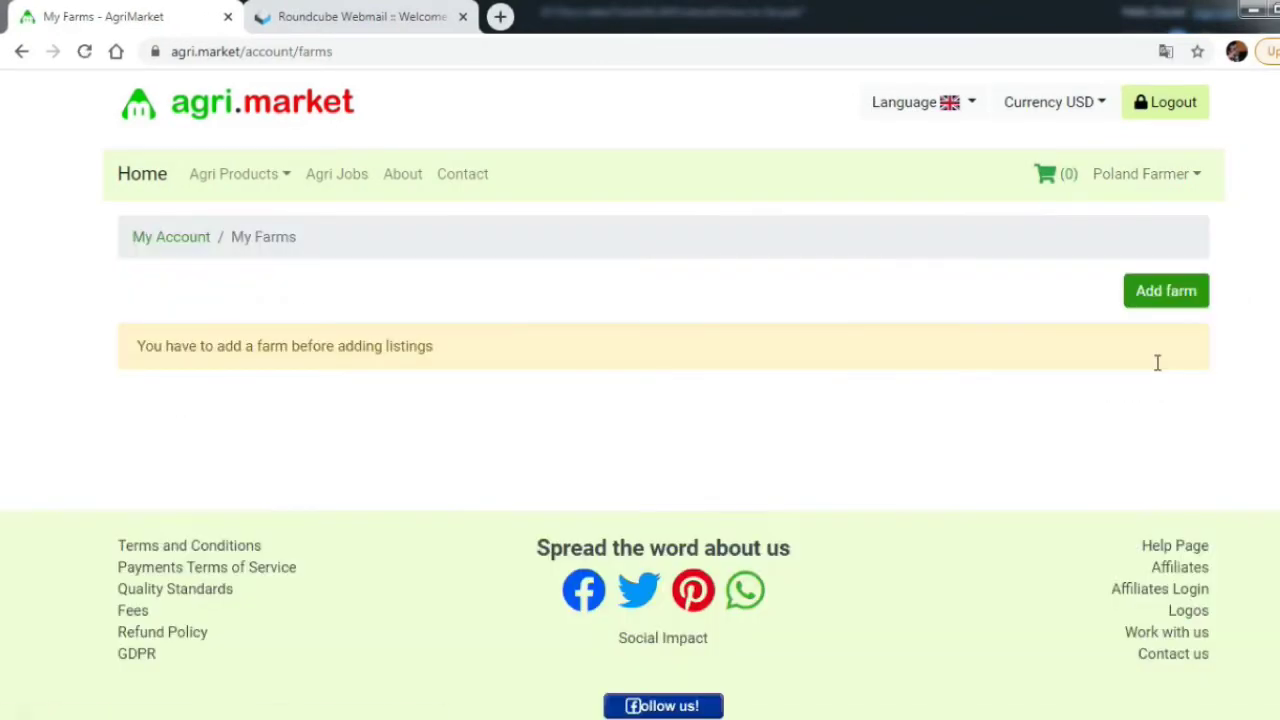
pyautogui.click(1180, 295)
pyautogui.click(562, 224)
pyautogui.write('Krakow')
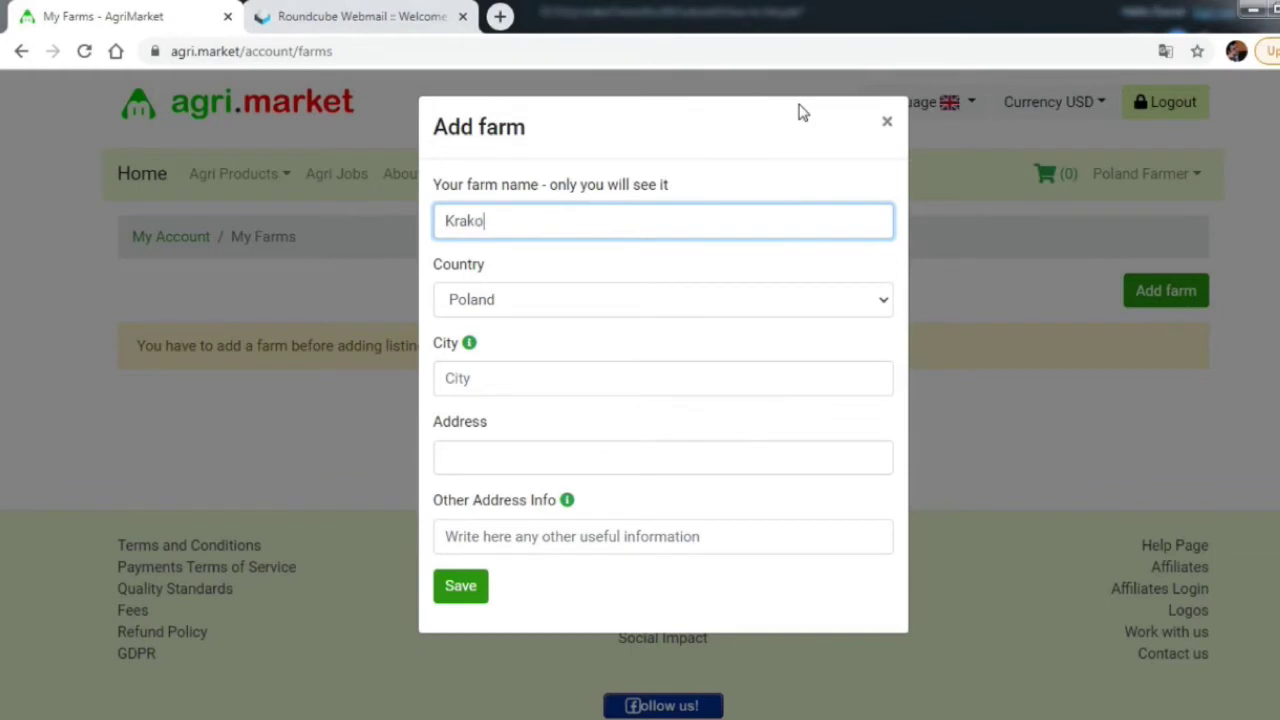
# - Set the city to Krakow, accept a suggested street address, and save the farm
pyautogui.click(659, 379)
pyautogui.write('Krakow')
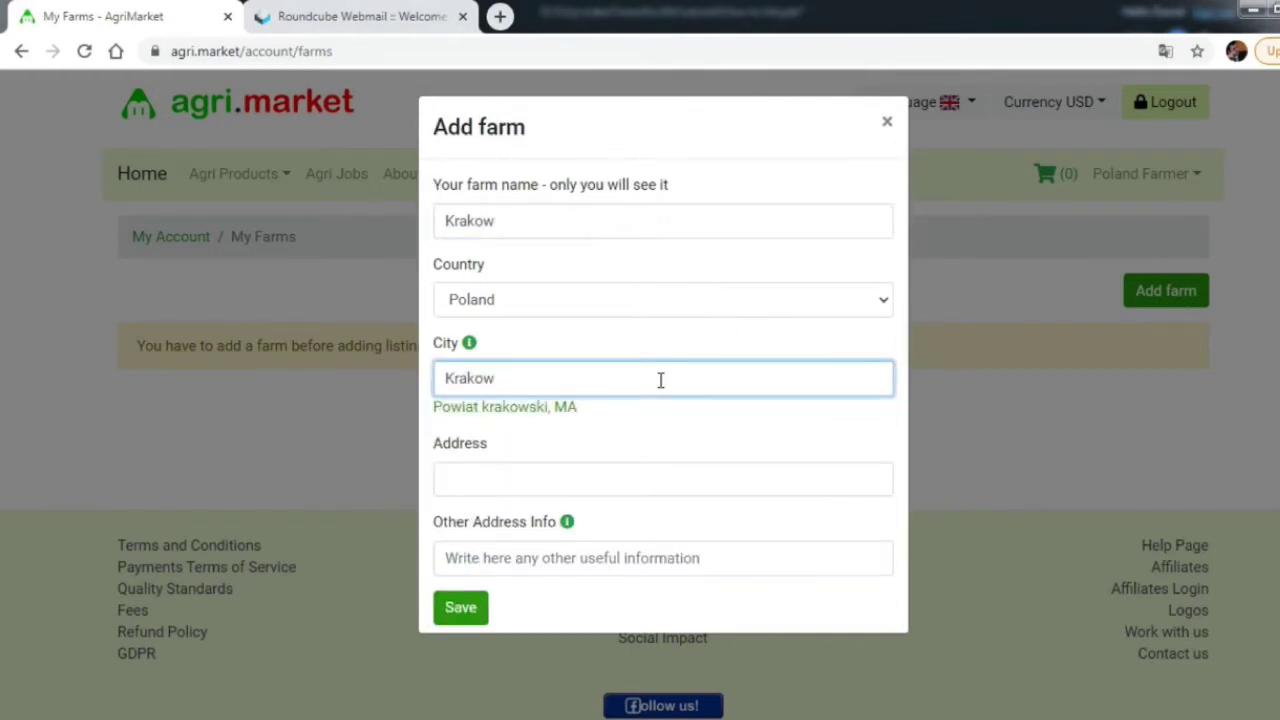
pyautogui.click(538, 469)
pyautogui.write('Wczasova nr. 3')
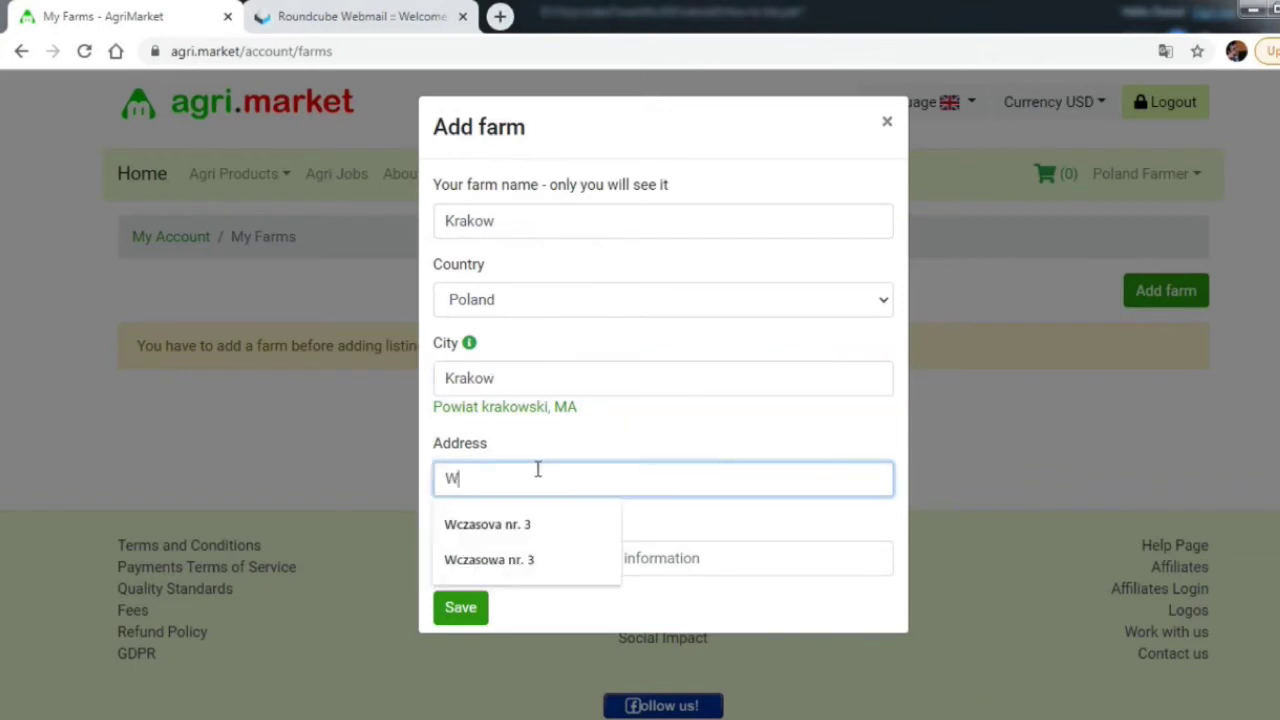
pyautogui.click(518, 526)
pyautogui.moveTo(574, 529)
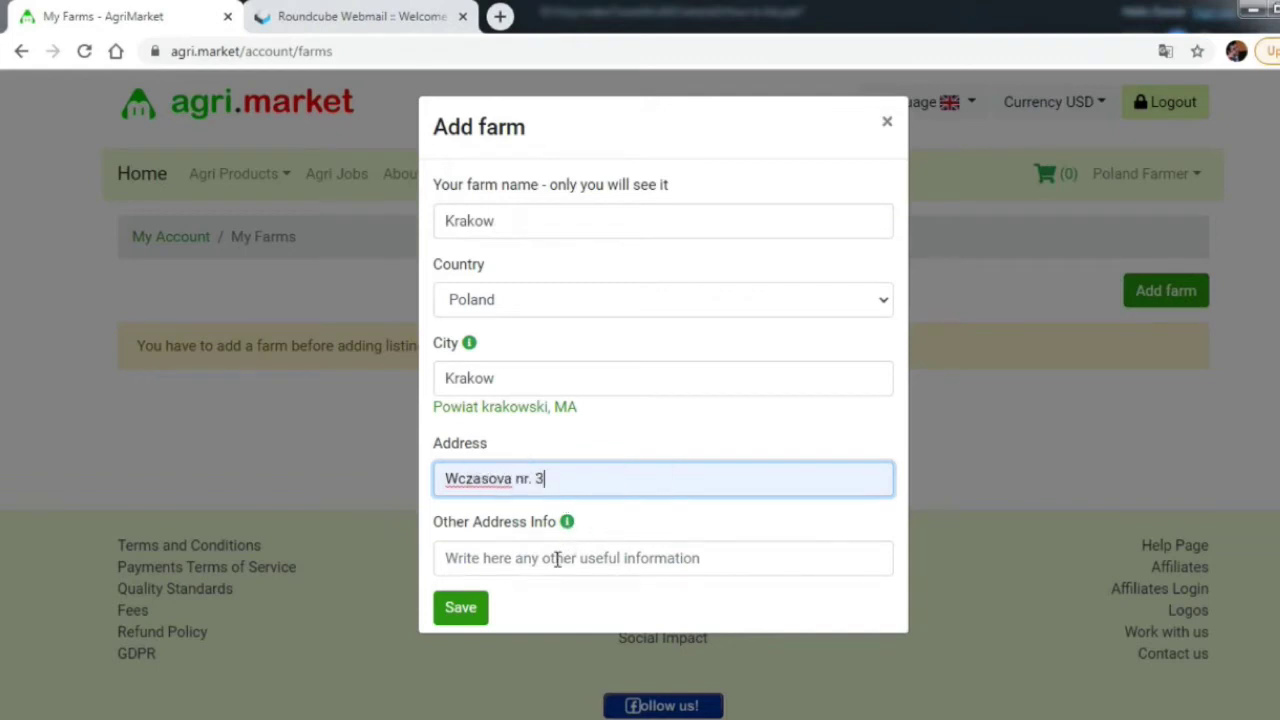
pyautogui.click(462, 608)
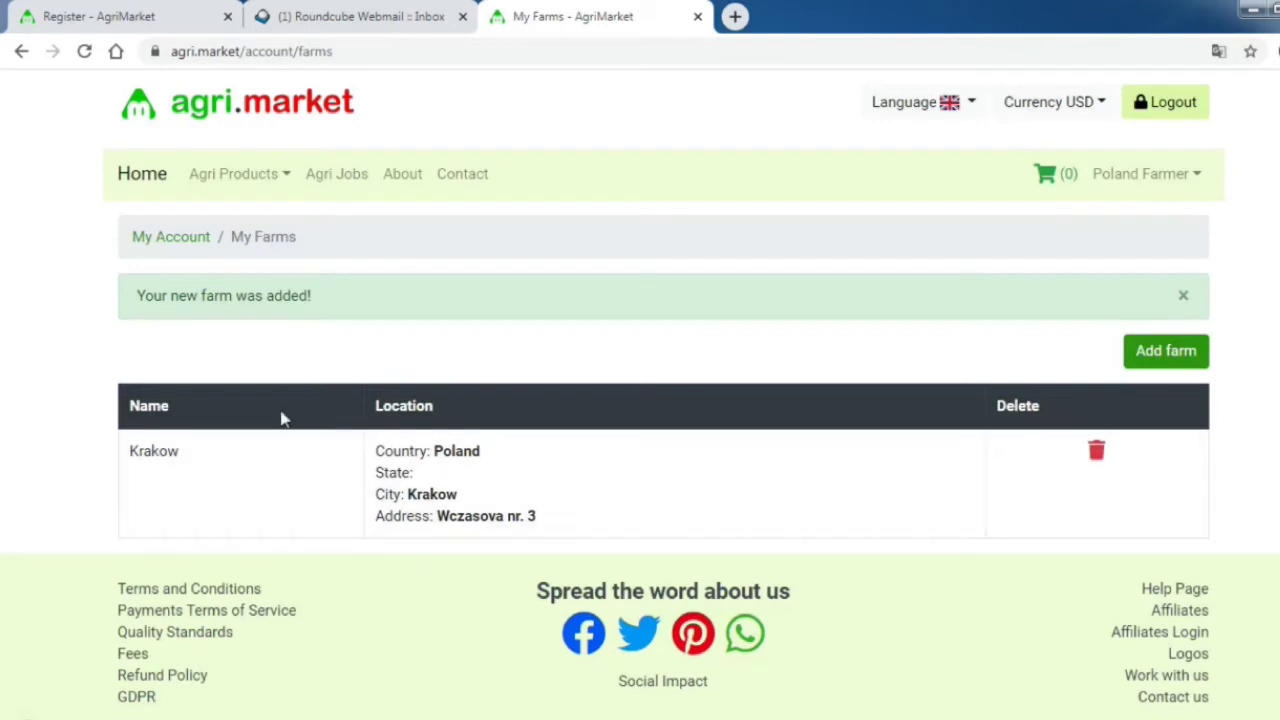
# - Review the farm-added confirmation and the Krakow farm's name and location in the list
pyautogui.moveTo(136, 295); pyautogui.dragTo(353, 302)
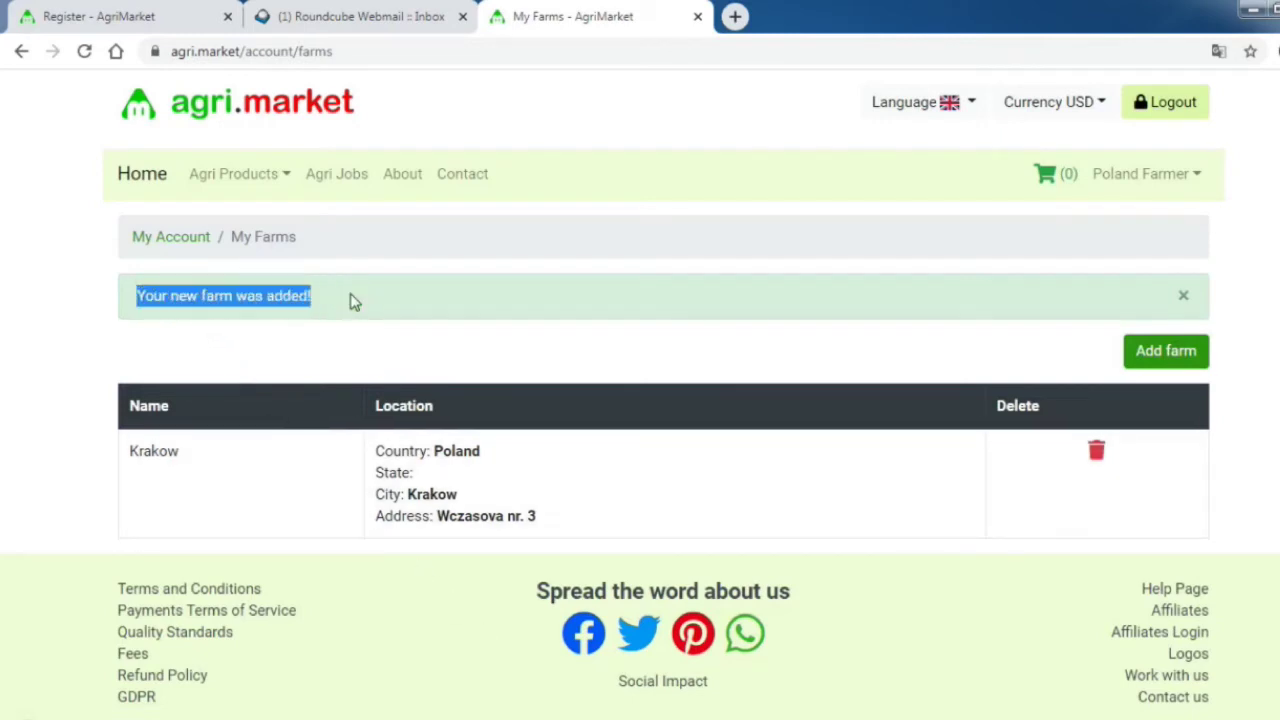
pyautogui.moveTo(127, 451); pyautogui.dragTo(198, 464)
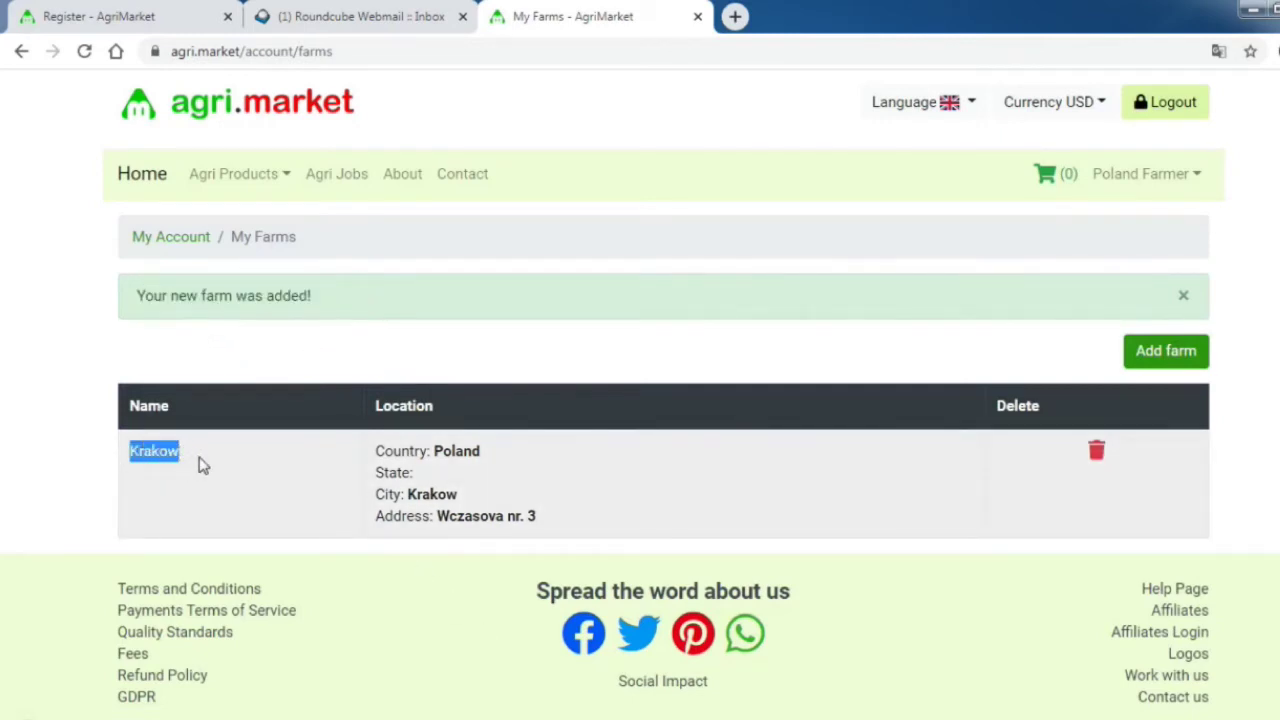
pyautogui.moveTo(377, 451); pyautogui.dragTo(556, 523)
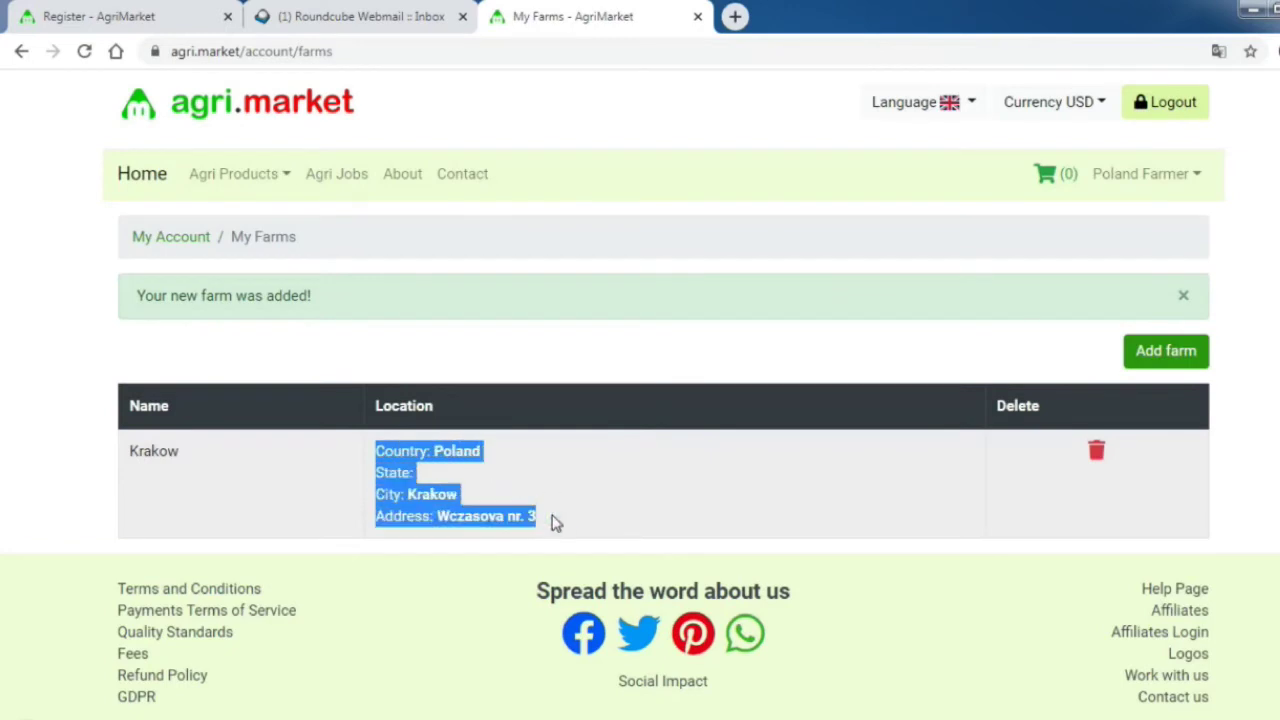
pyautogui.click(359, 550)
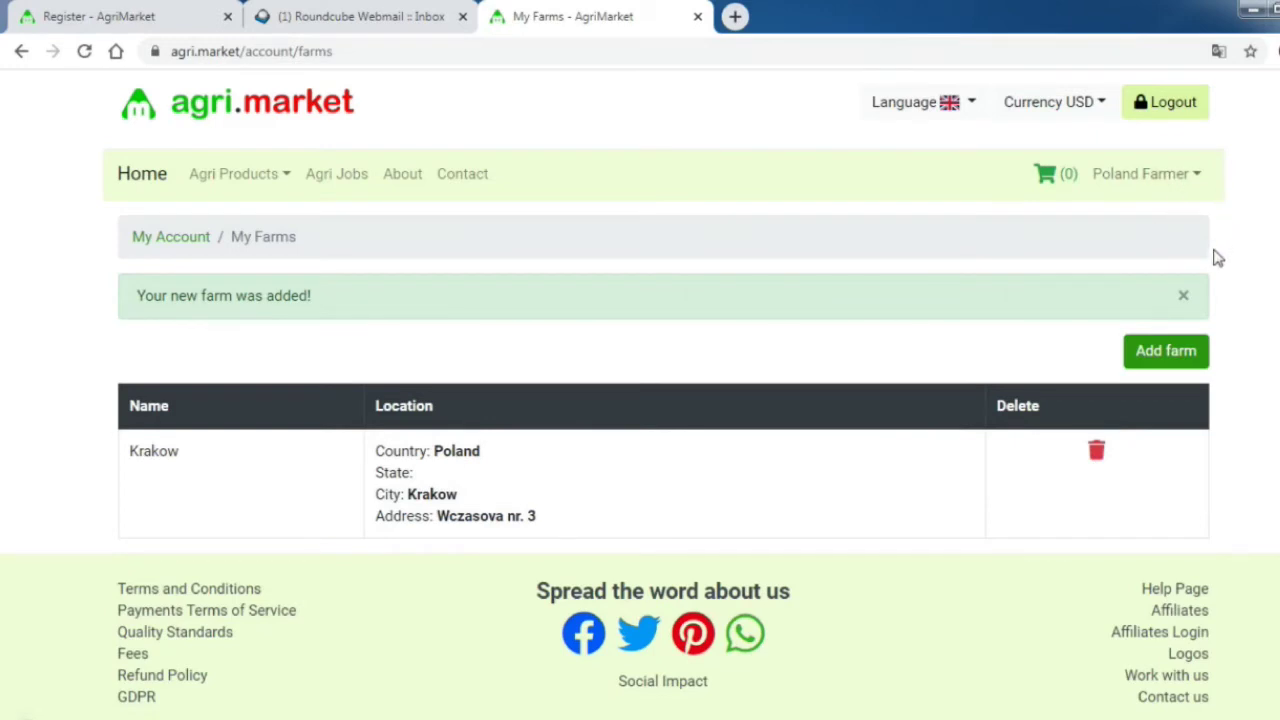
pyautogui.click(1198, 177)
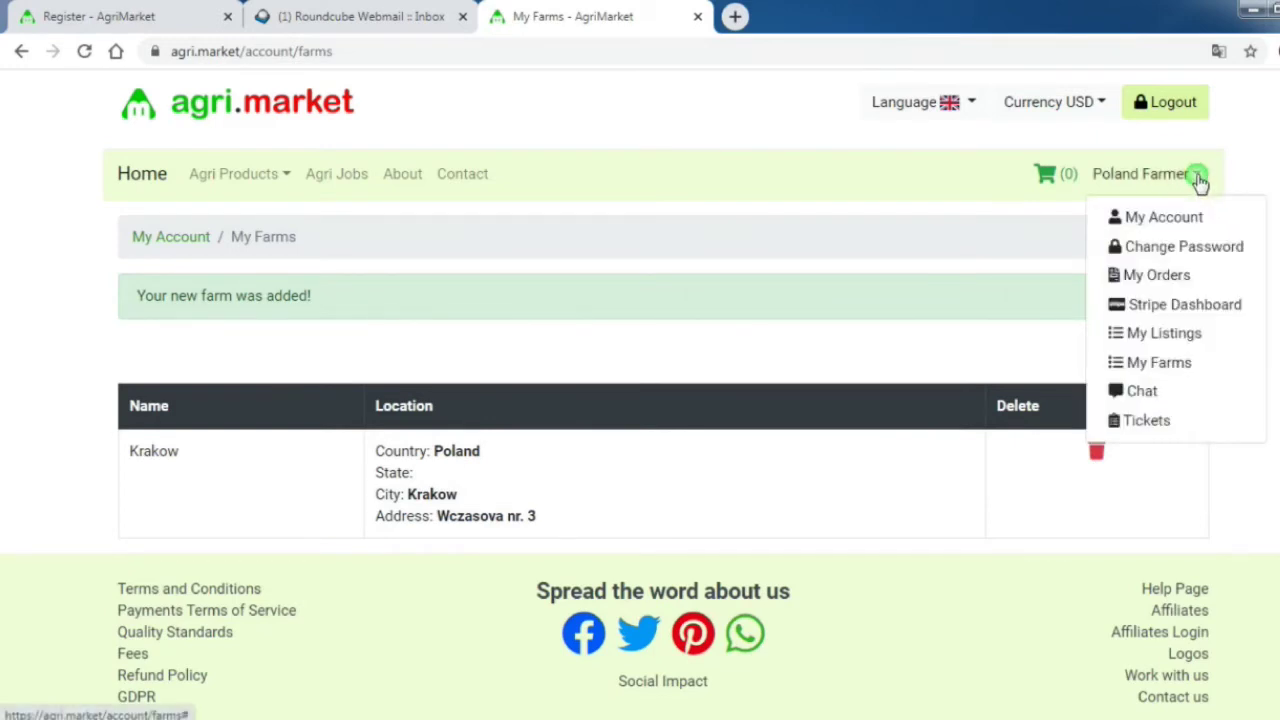
# - Begin a new stock listing from My Listings with category Fruits and product Apples
pyautogui.click(1186, 336)
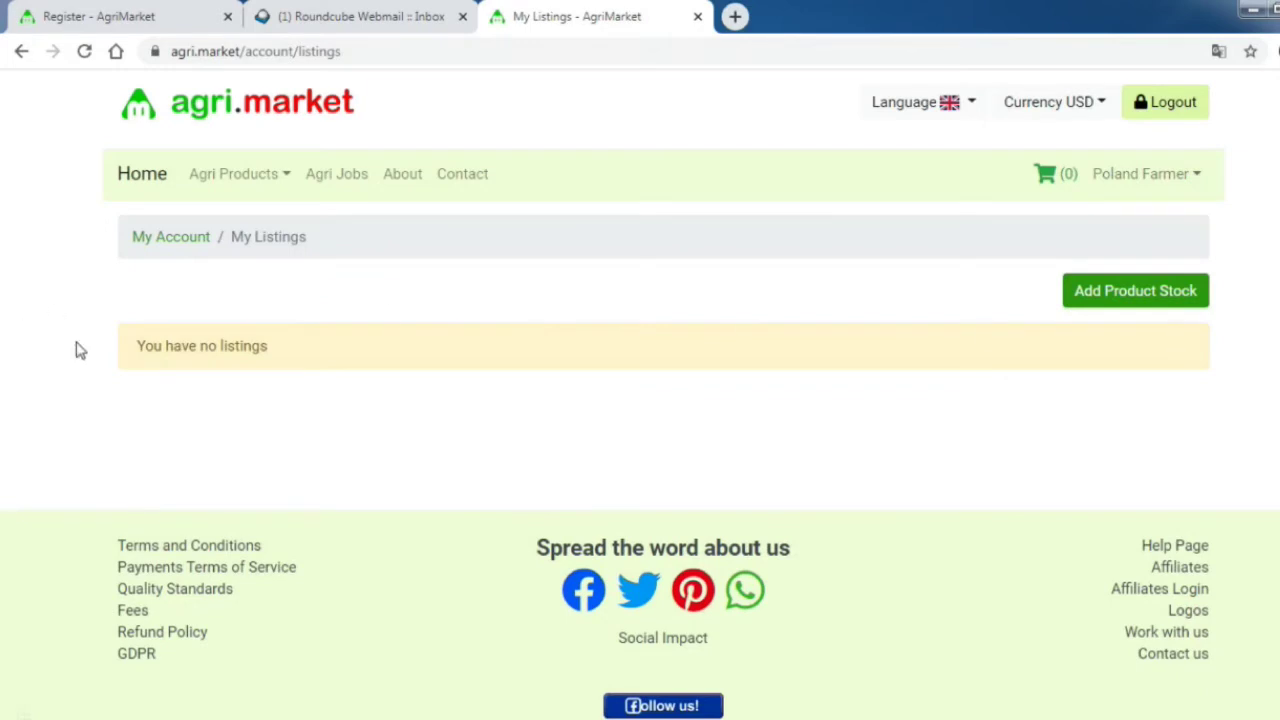
pyautogui.moveTo(128, 348); pyautogui.dragTo(294, 354)
pyautogui.click(1140, 298)
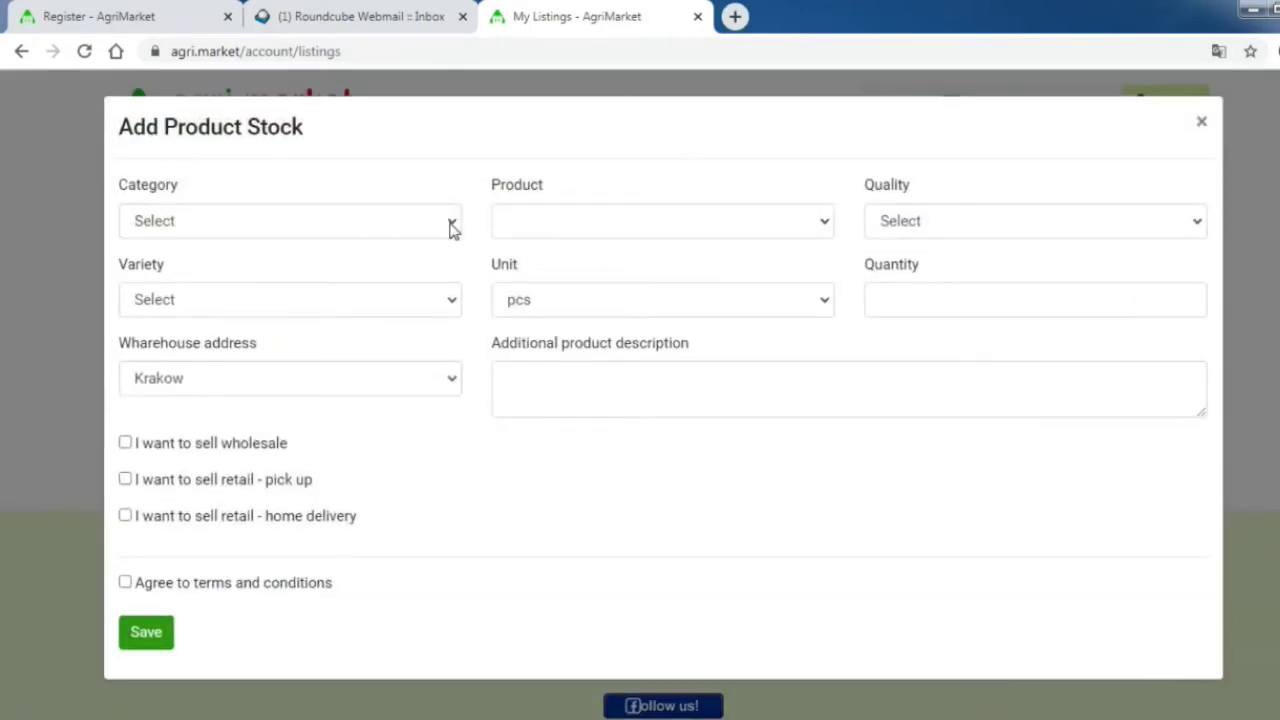
pyautogui.click(450, 224)
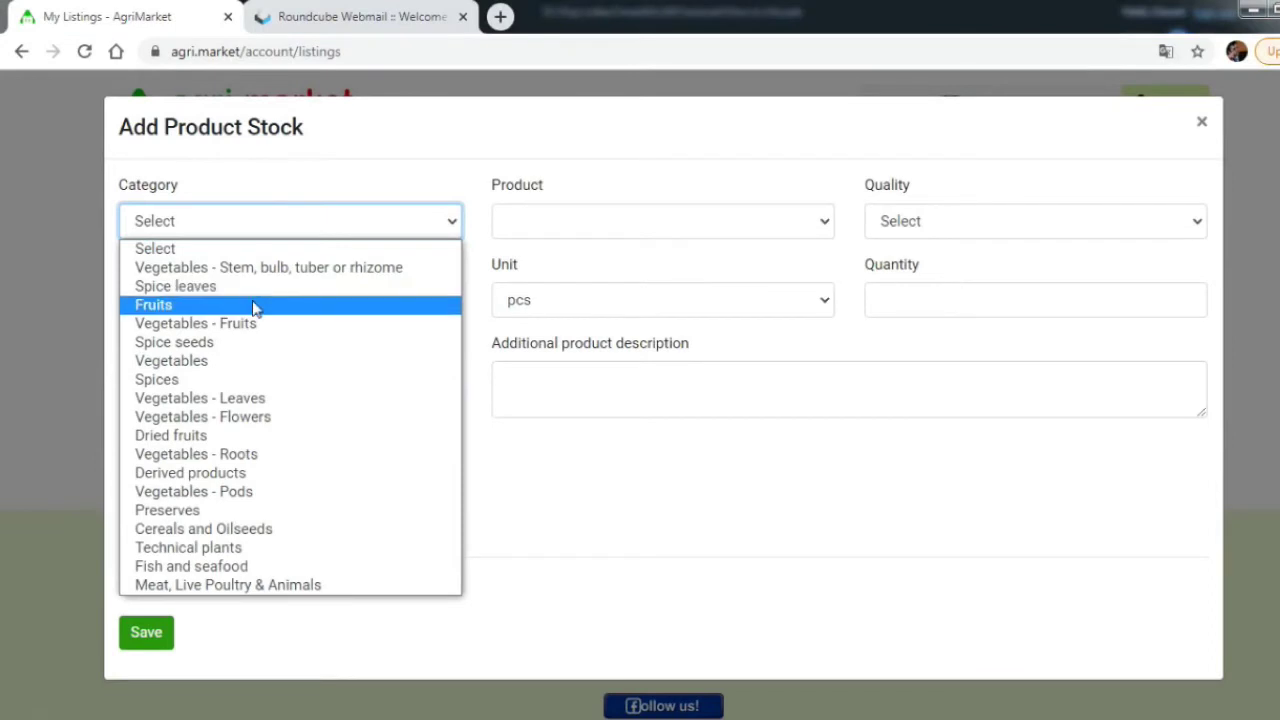
pyautogui.click(253, 306)
pyautogui.click(656, 222)
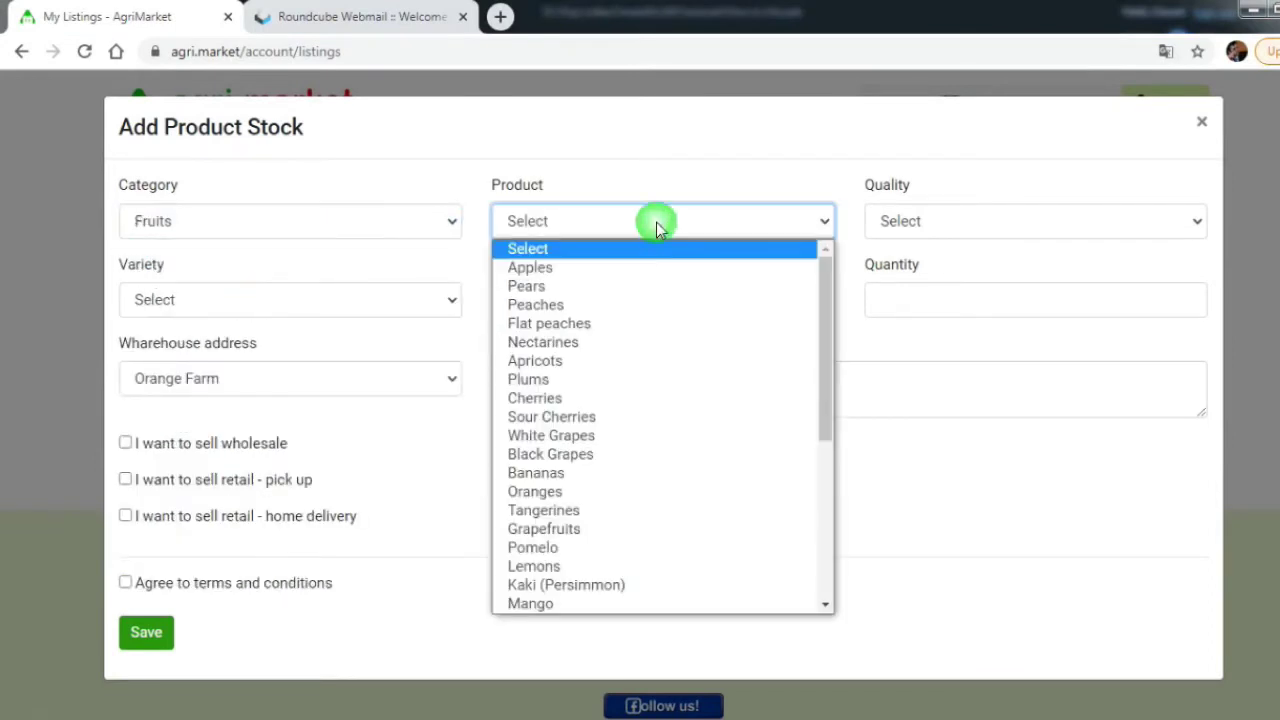
pyautogui.click(619, 268)
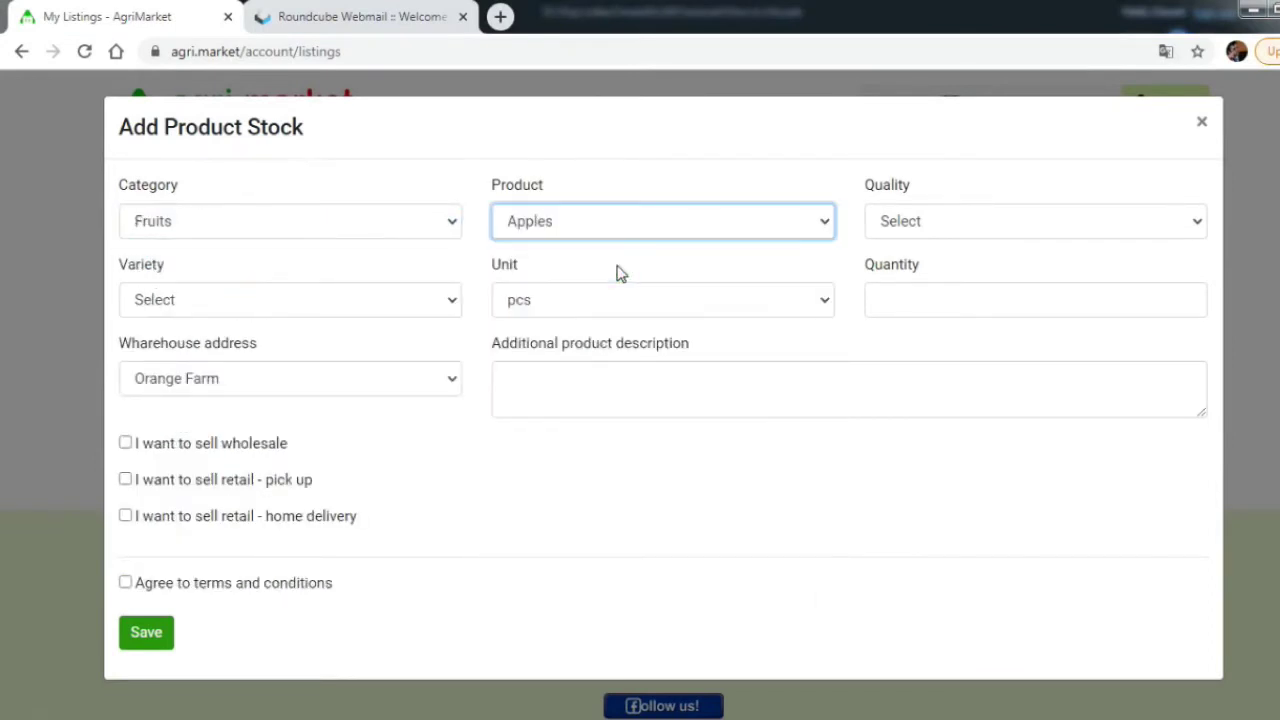
# - Choose Extra quality, the Greensleeves variety and kg as the unit
pyautogui.click(1145, 224)
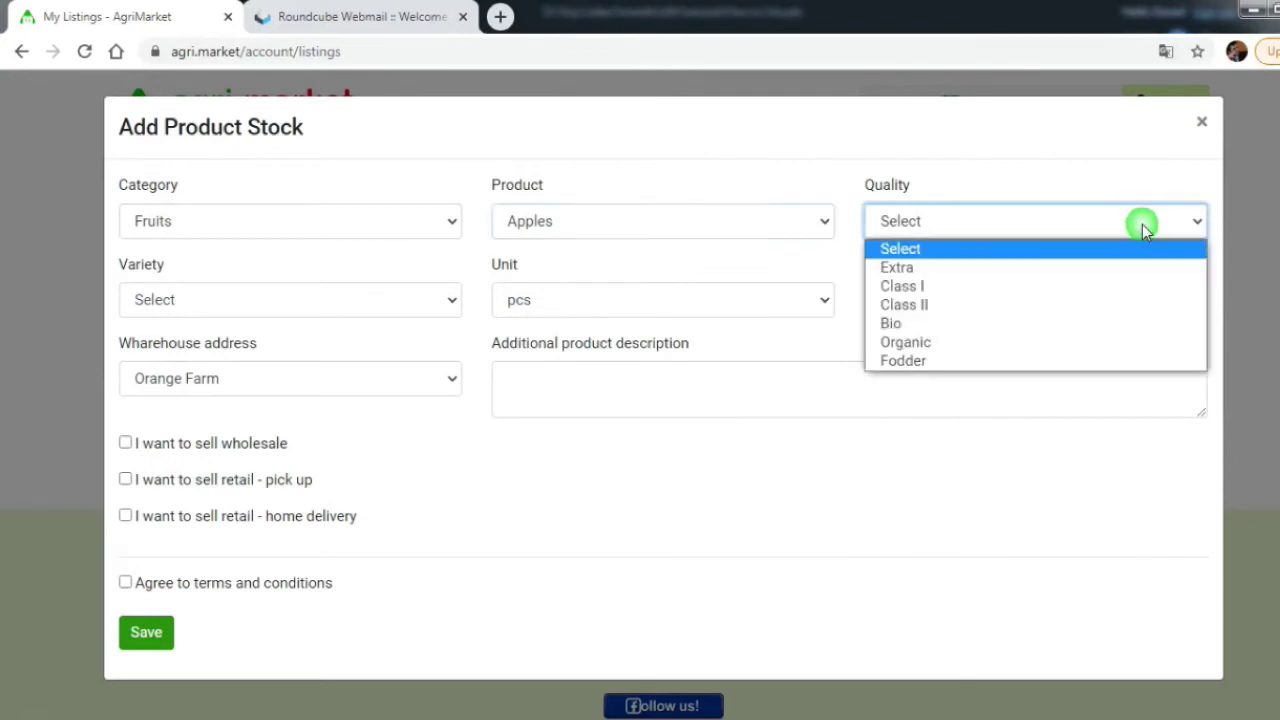
pyautogui.click(1073, 268)
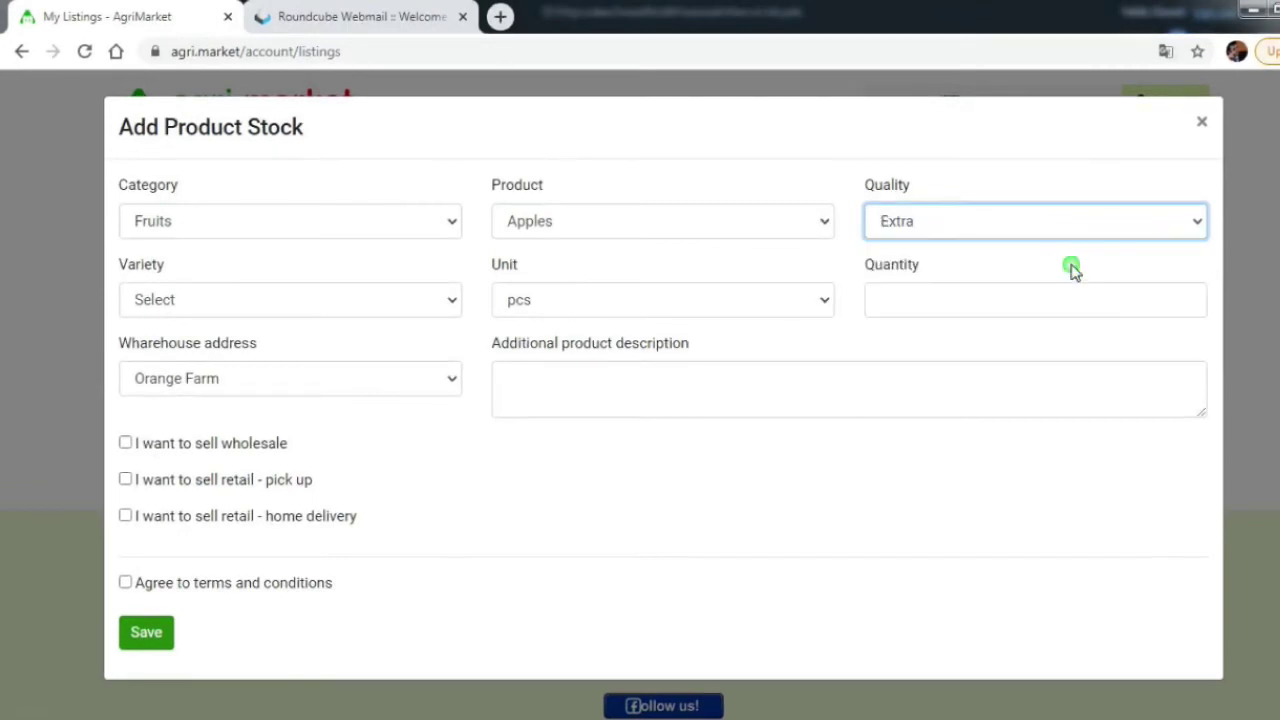
pyautogui.click(448, 300)
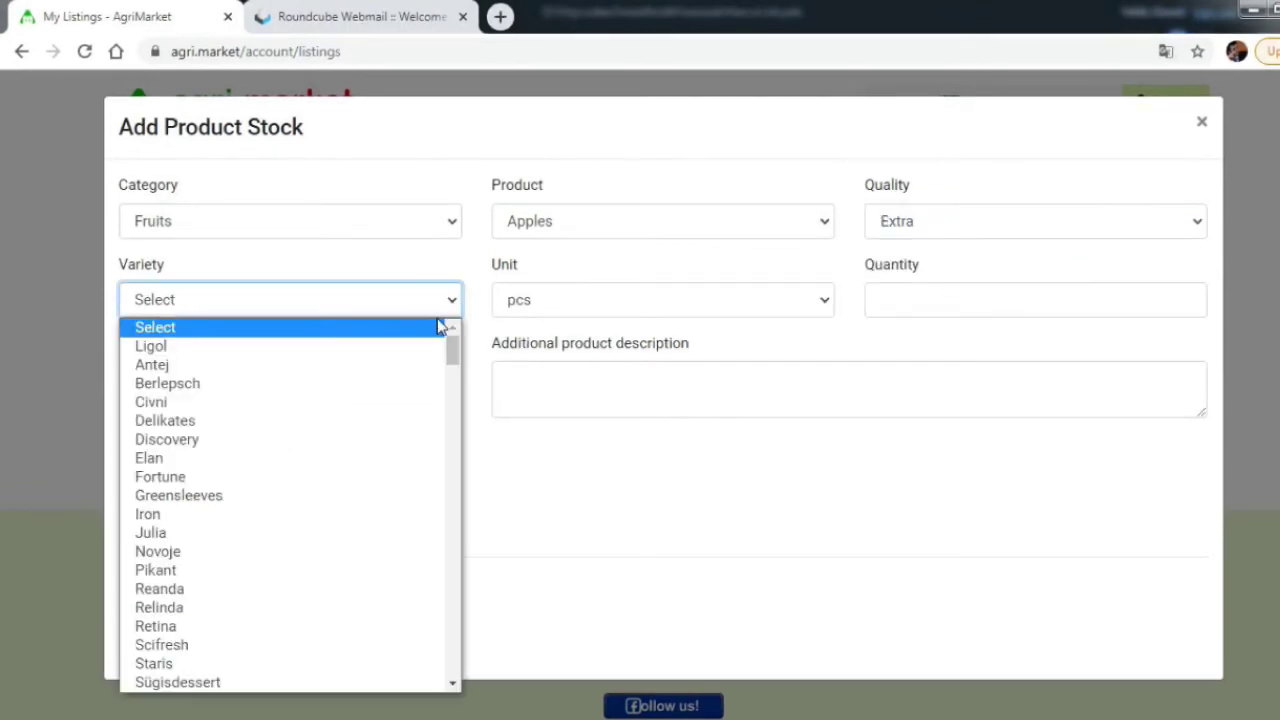
pyautogui.click(336, 499)
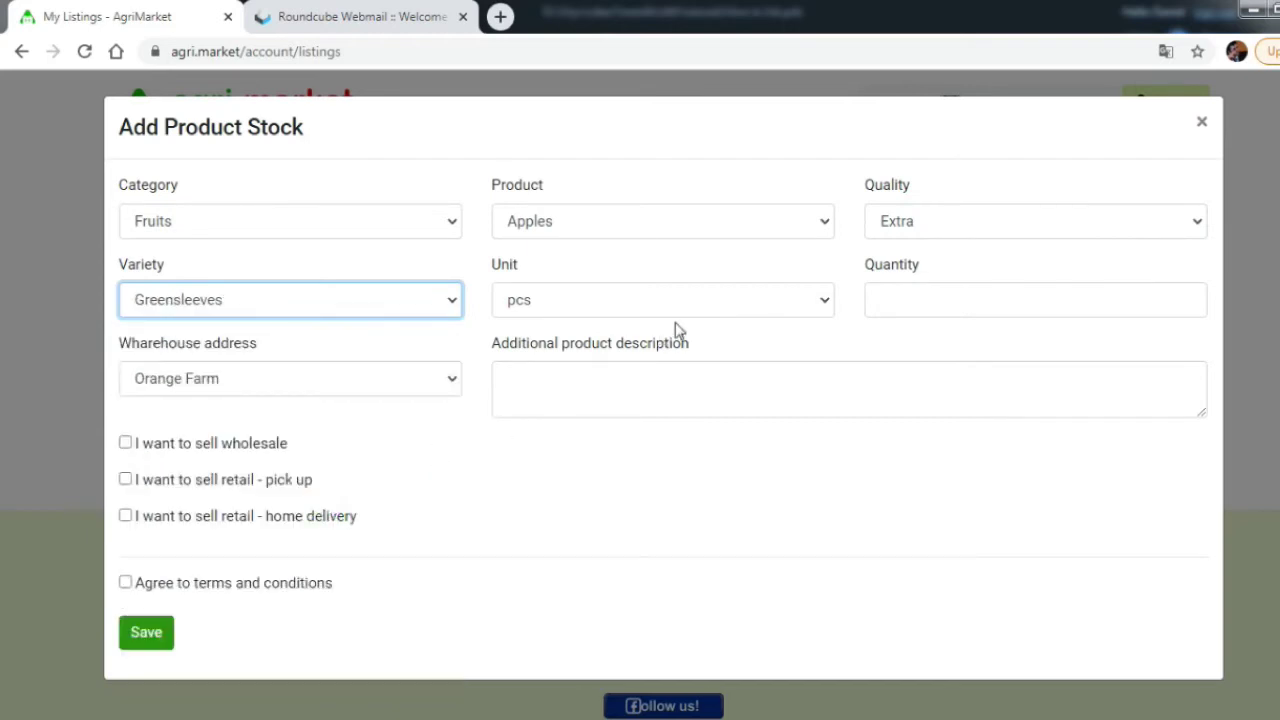
pyautogui.click(771, 312)
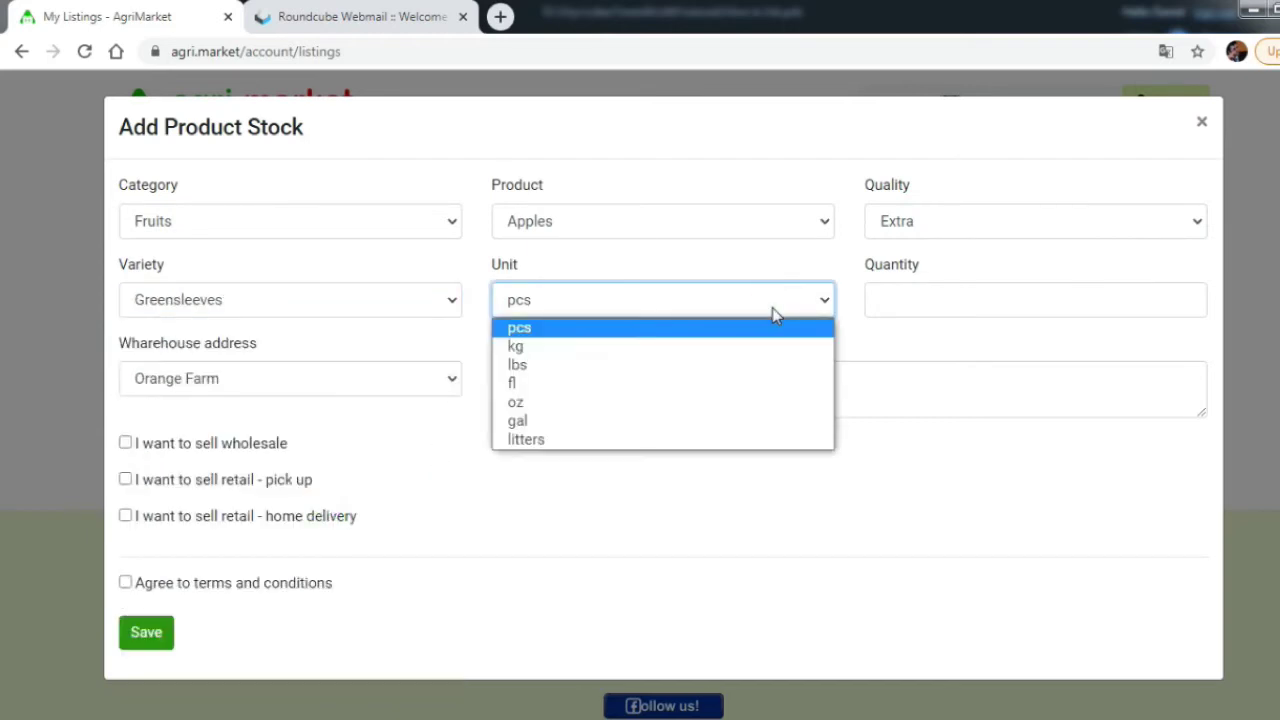
pyautogui.click(728, 347)
# - Enter a quantity of 25000 and keep Orange Farm as the warehouse
pyautogui.click(956, 301)
pyautogui.write('2')
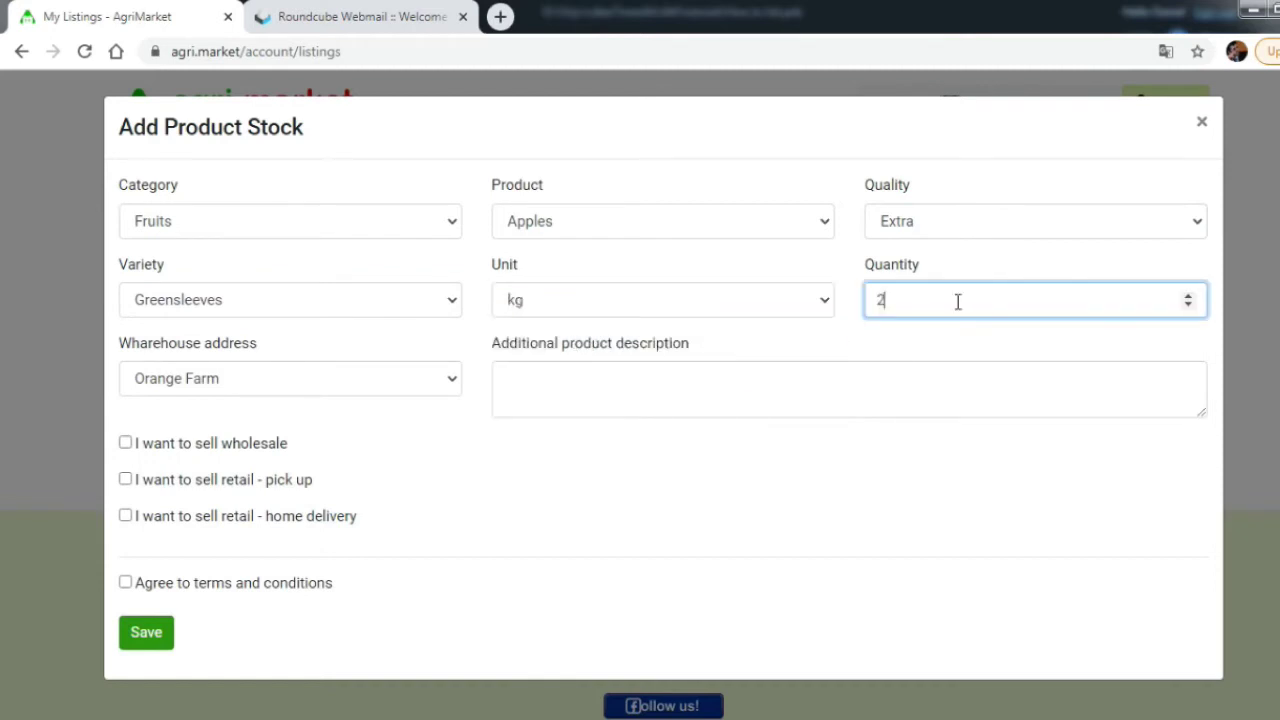
pyautogui.write('5000')
pyautogui.click(450, 381)
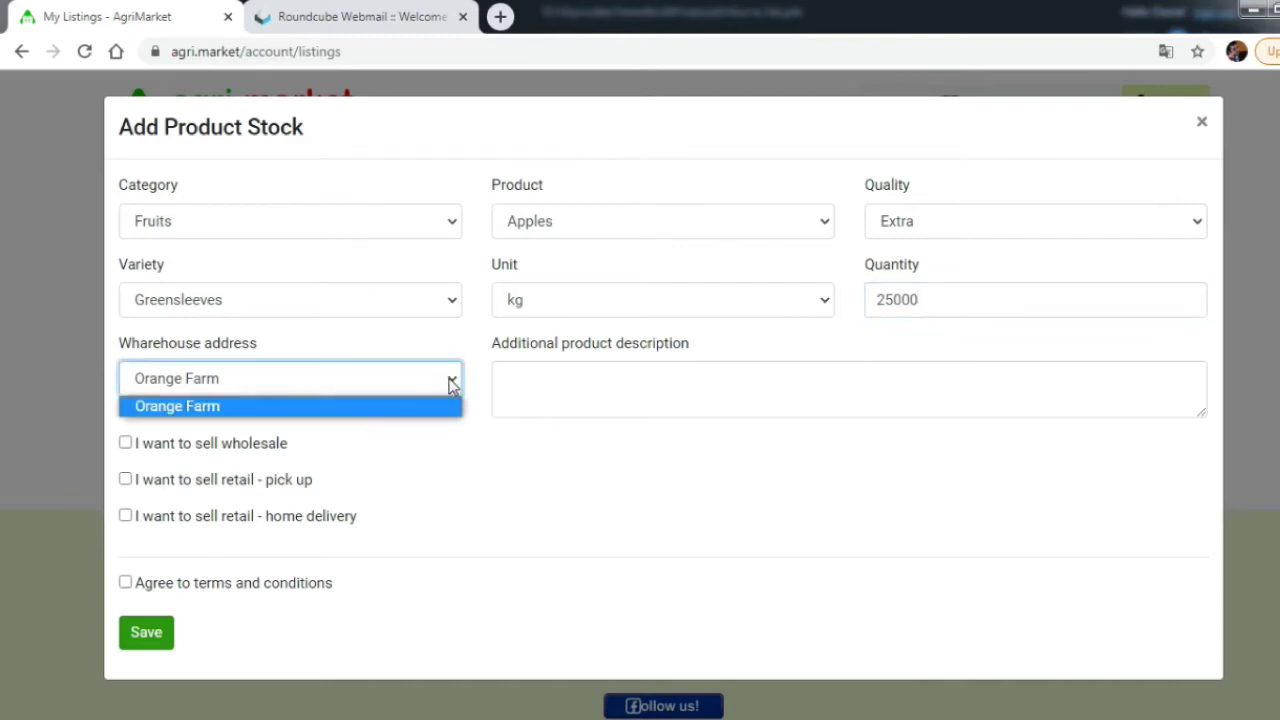
pyautogui.click(450, 382)
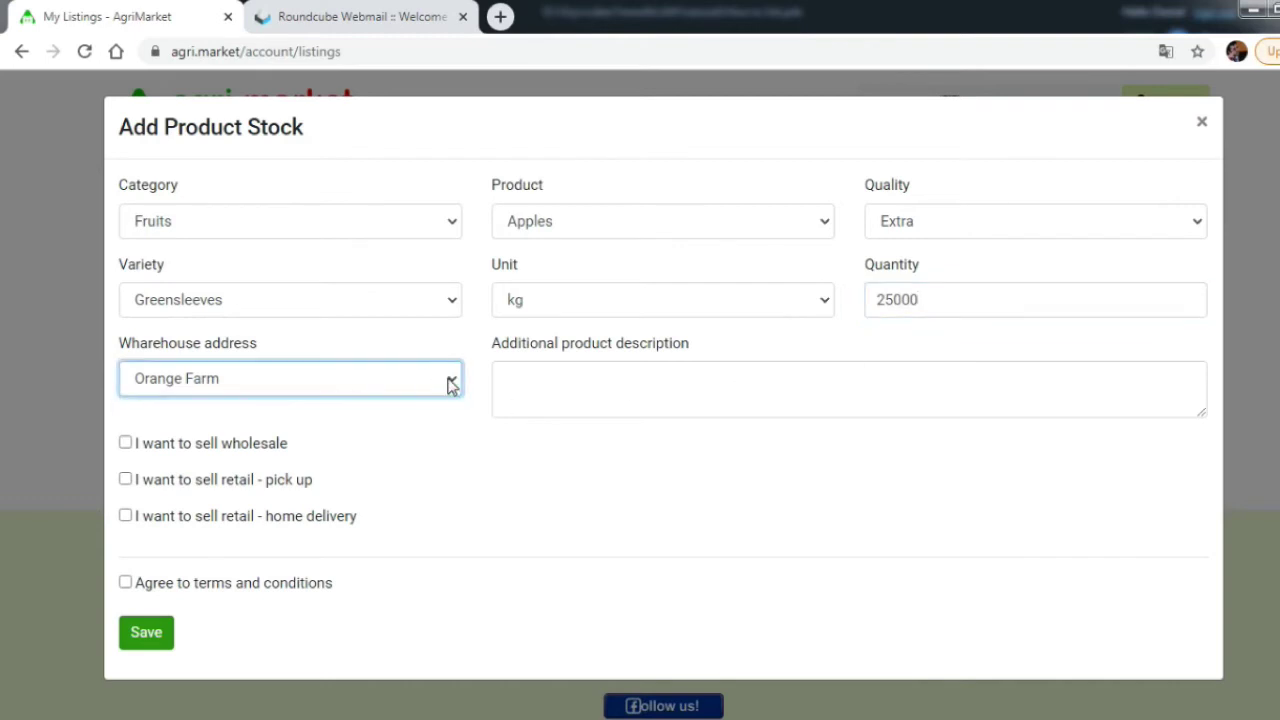
# - Describe the apples as 'Very Sweet' and enable wholesale at 1 PLN net
pyautogui.click(520, 386)
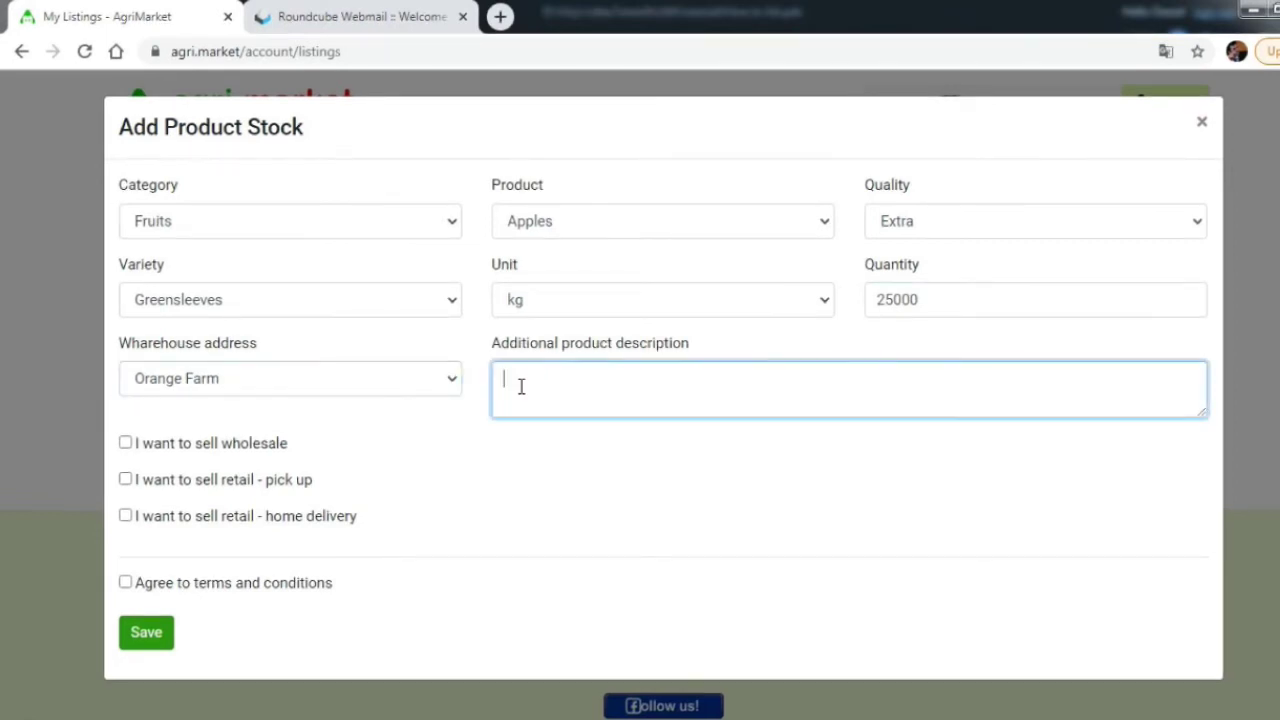
pyautogui.write('Very Sweet')
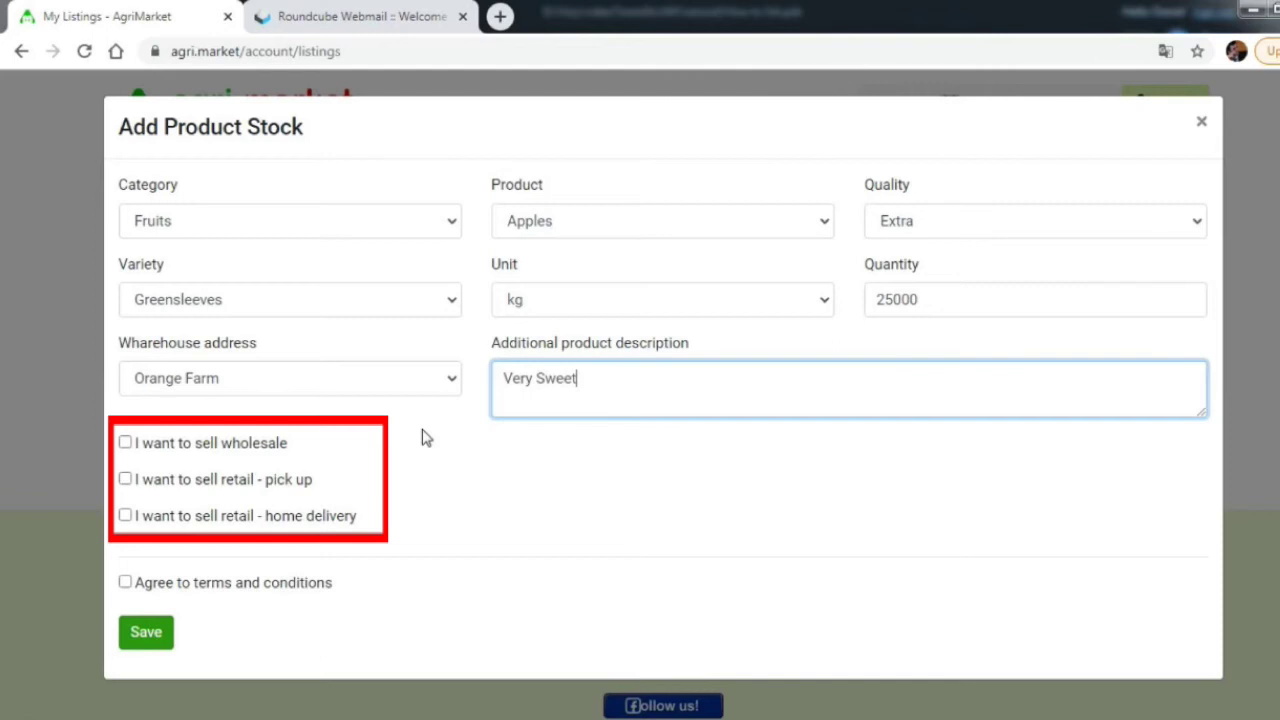
pyautogui.click(125, 444)
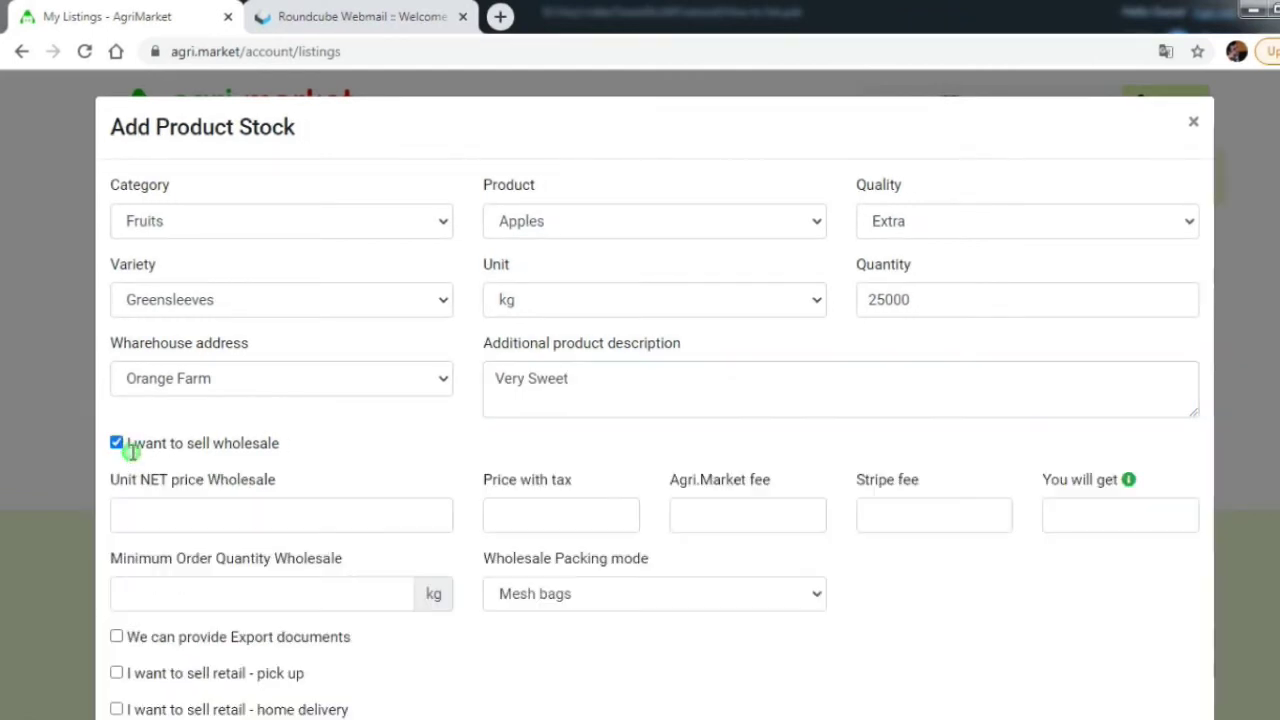
pyautogui.click(166, 511)
pyautogui.write('1')
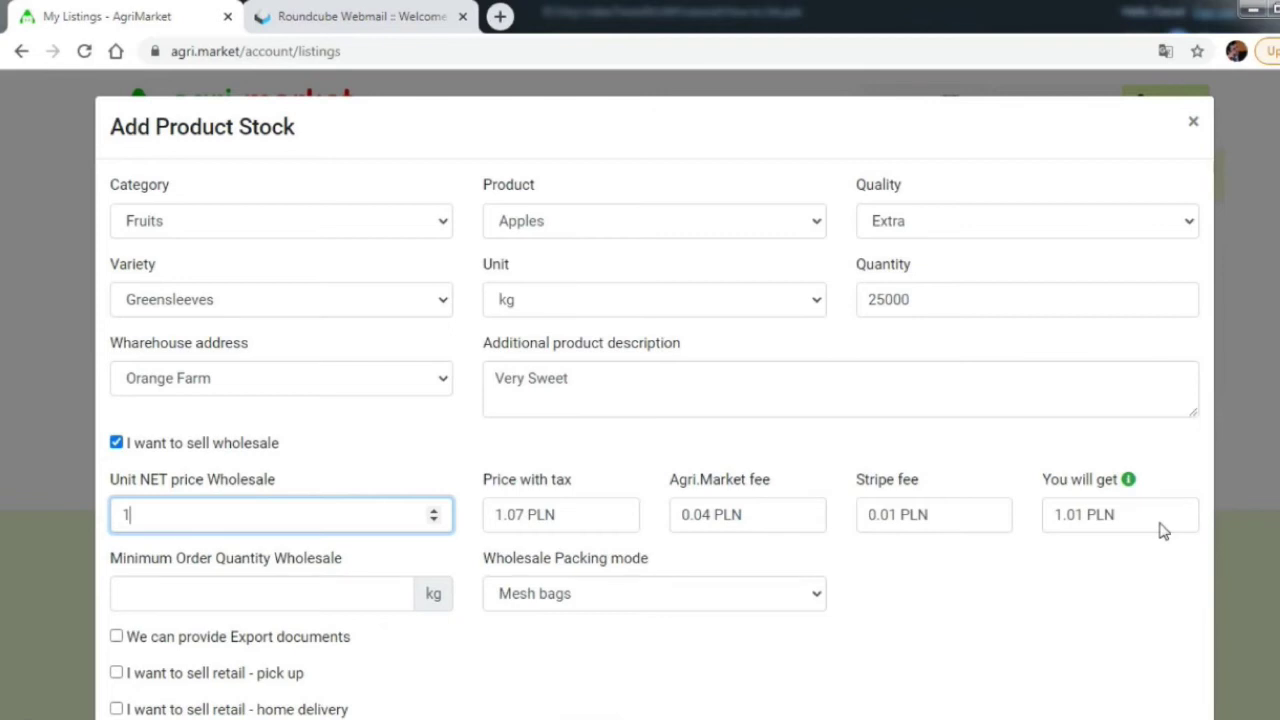
# - Set the wholesale minimum to 10000 kg, Wooden box packing, and export documents
pyautogui.click(355, 594)
pyautogui.write('10000')
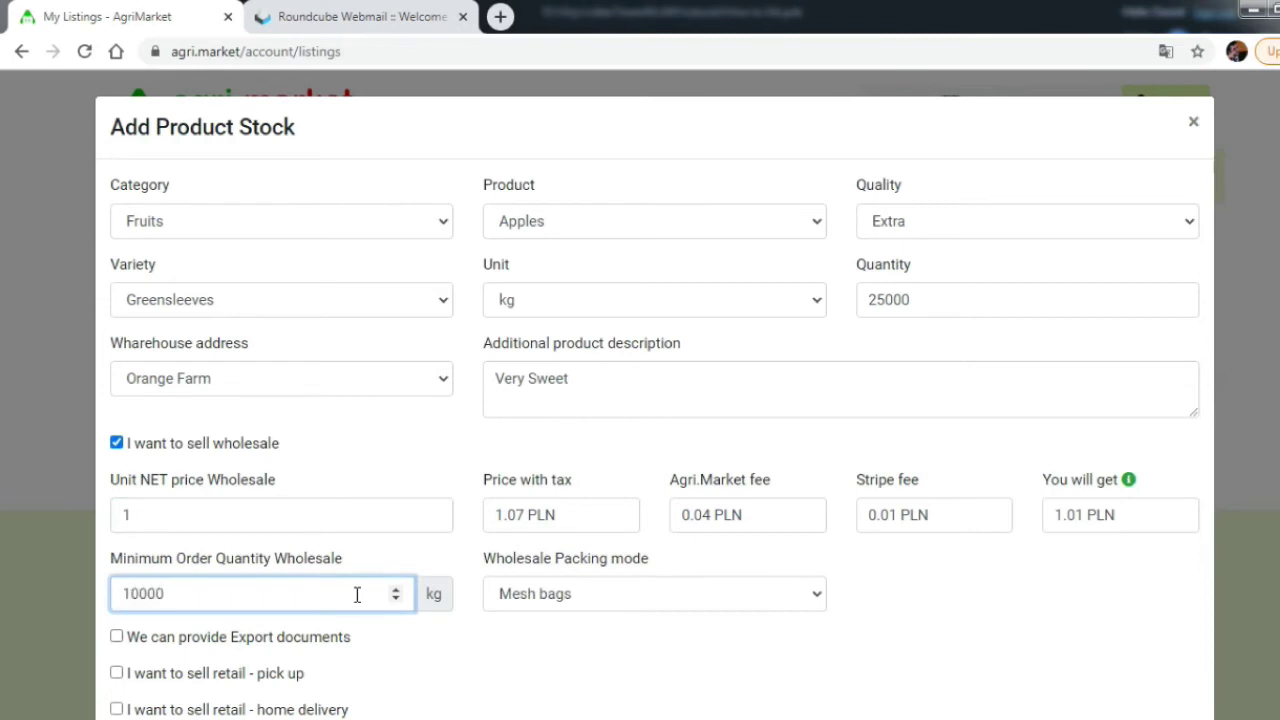
pyautogui.click(792, 597)
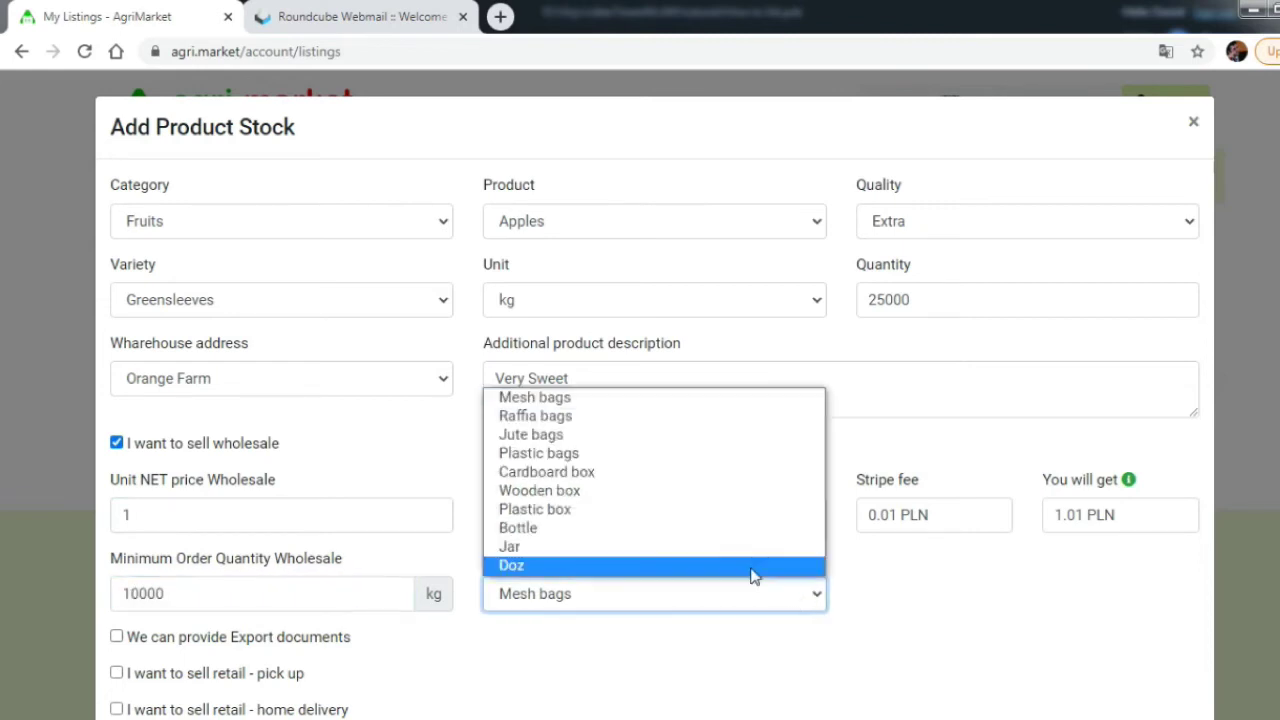
pyautogui.click(667, 491)
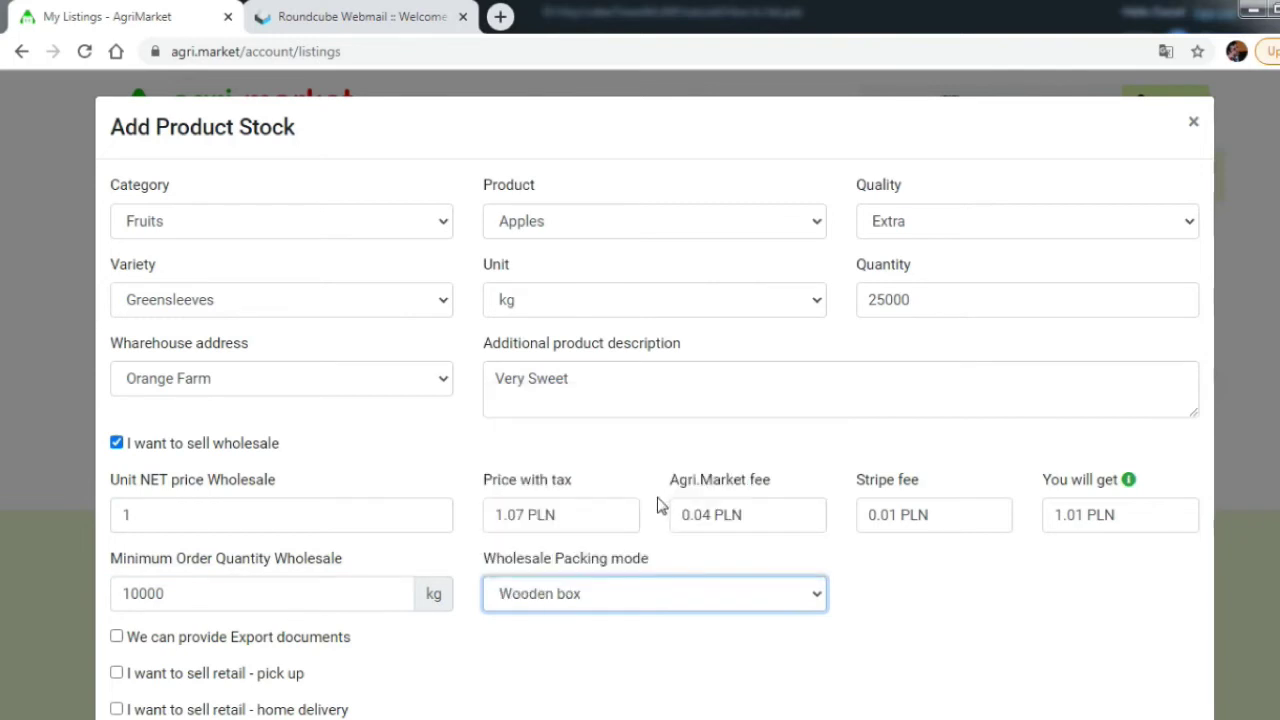
pyautogui.click(116, 639)
pyautogui.scroll(-2, 250, 627)
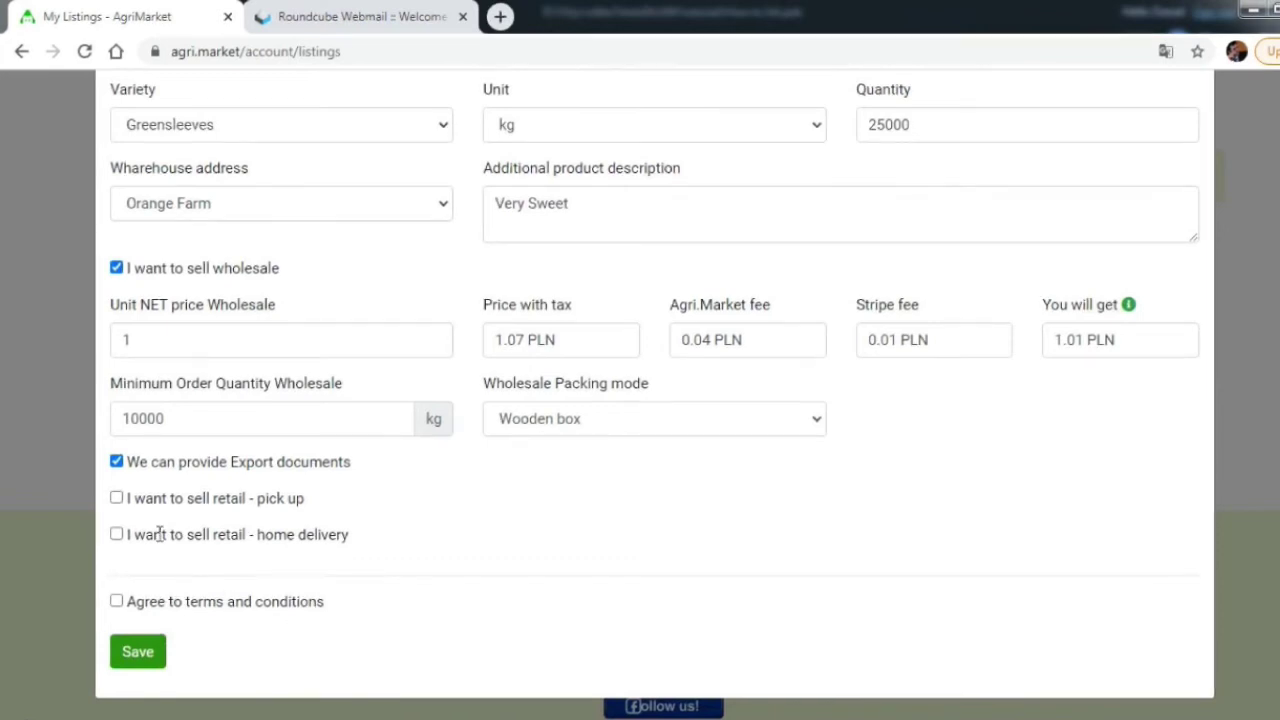
# - Turn on retail pick-up with unit net price 2, minimum order 5 and Plastic bags packing
pyautogui.click(116, 498)
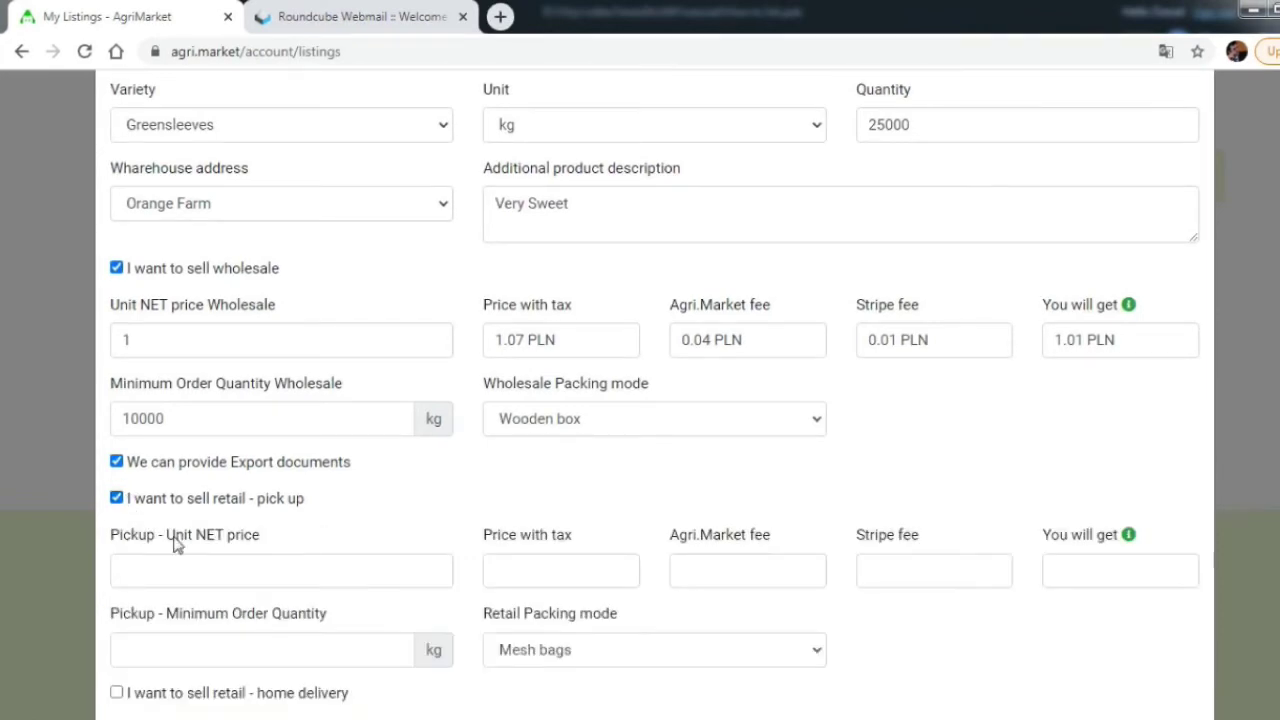
pyautogui.click(186, 576)
pyautogui.write('2')
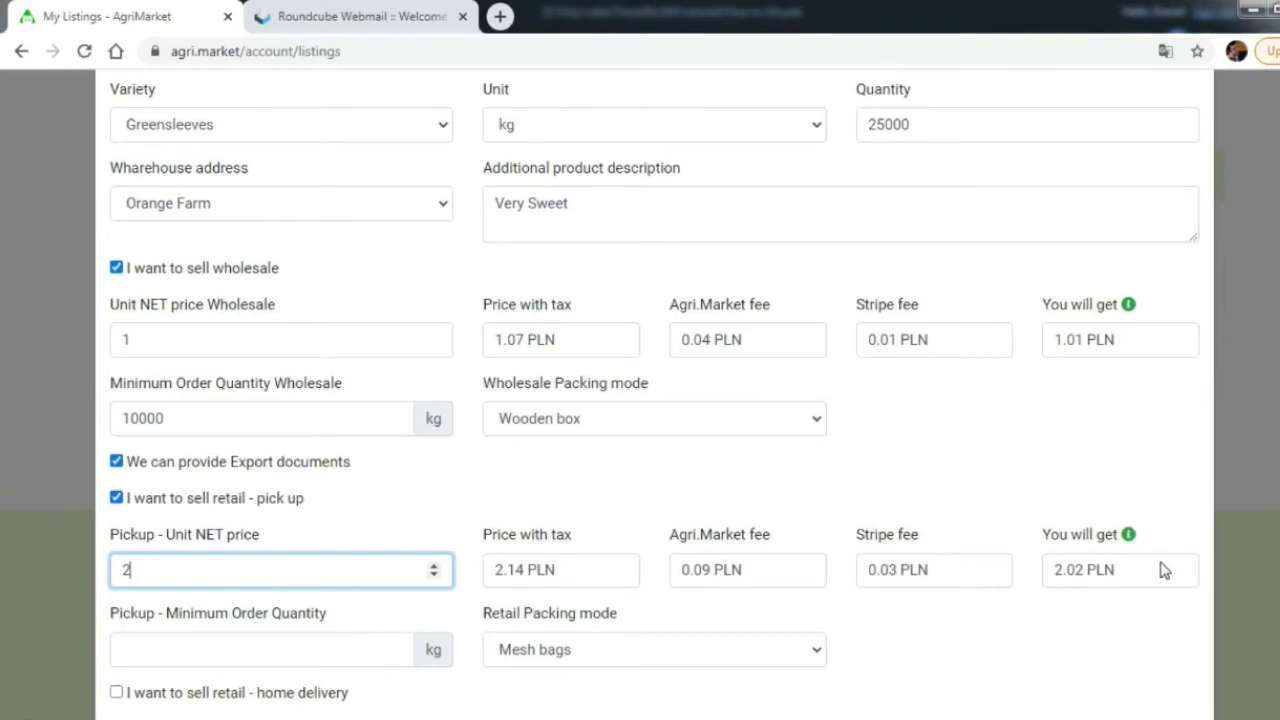
pyautogui.click(312, 648)
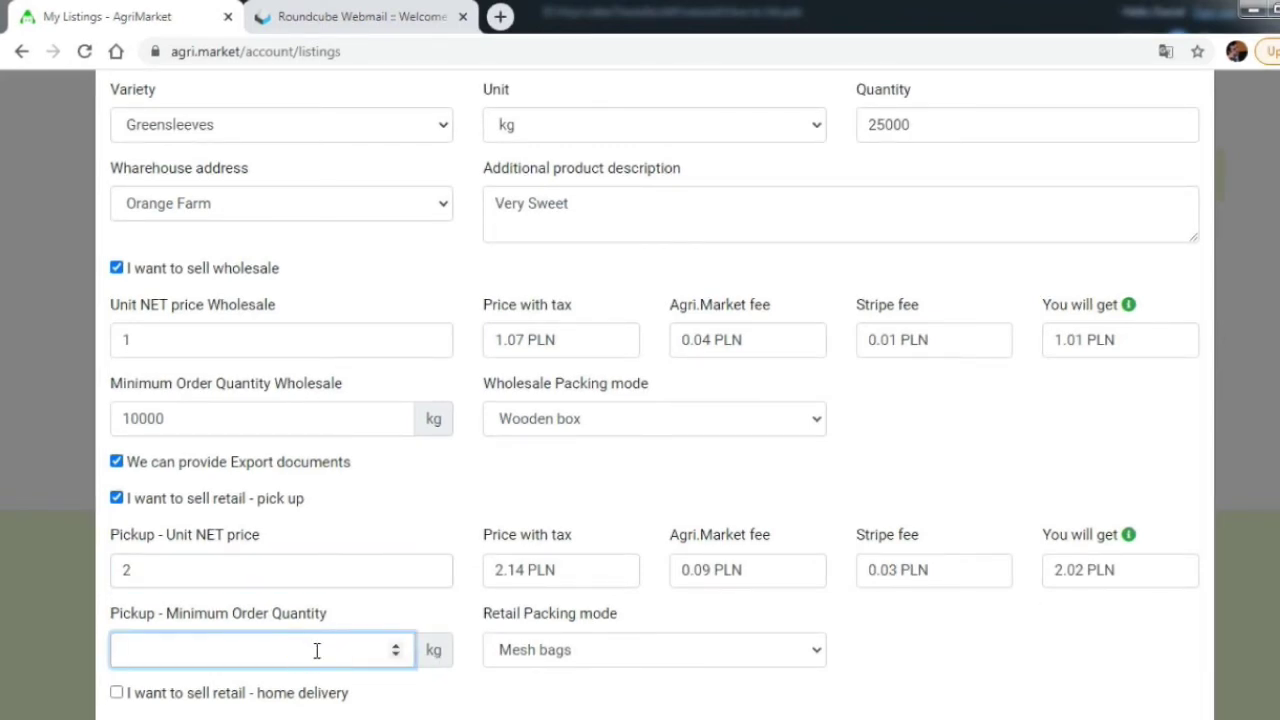
pyautogui.write('5')
pyautogui.click(817, 652)
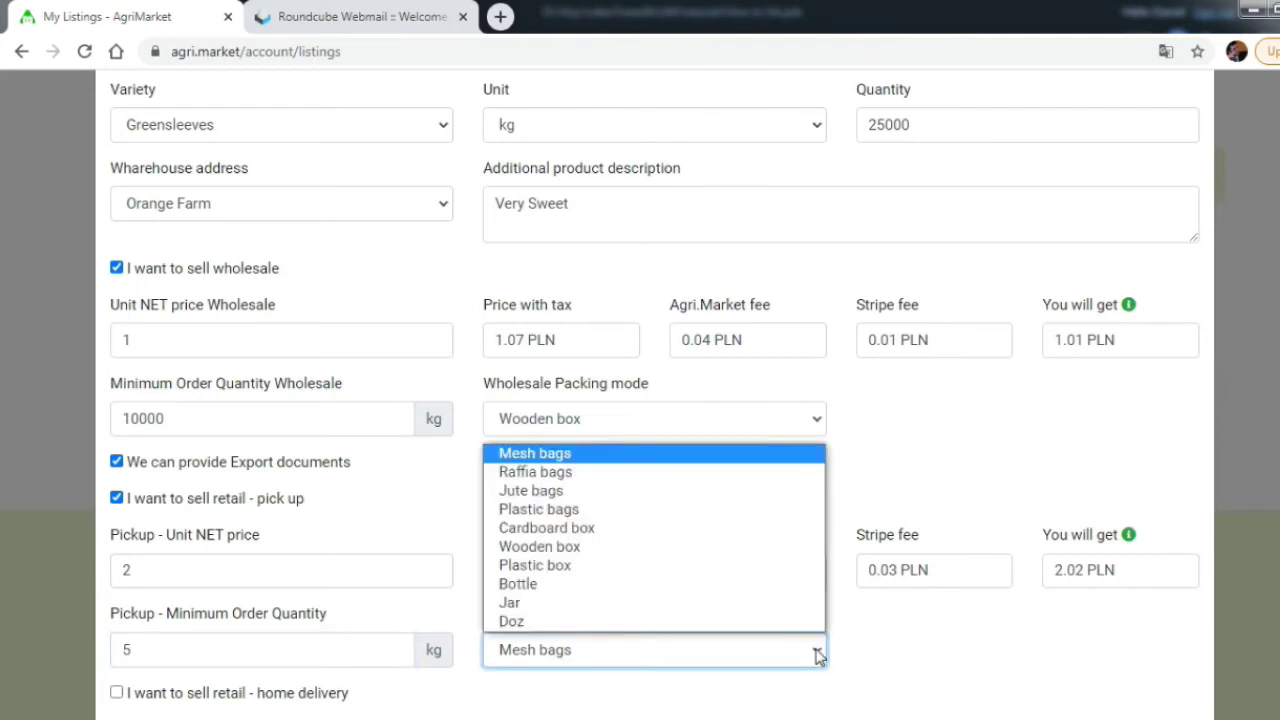
pyautogui.click(676, 511)
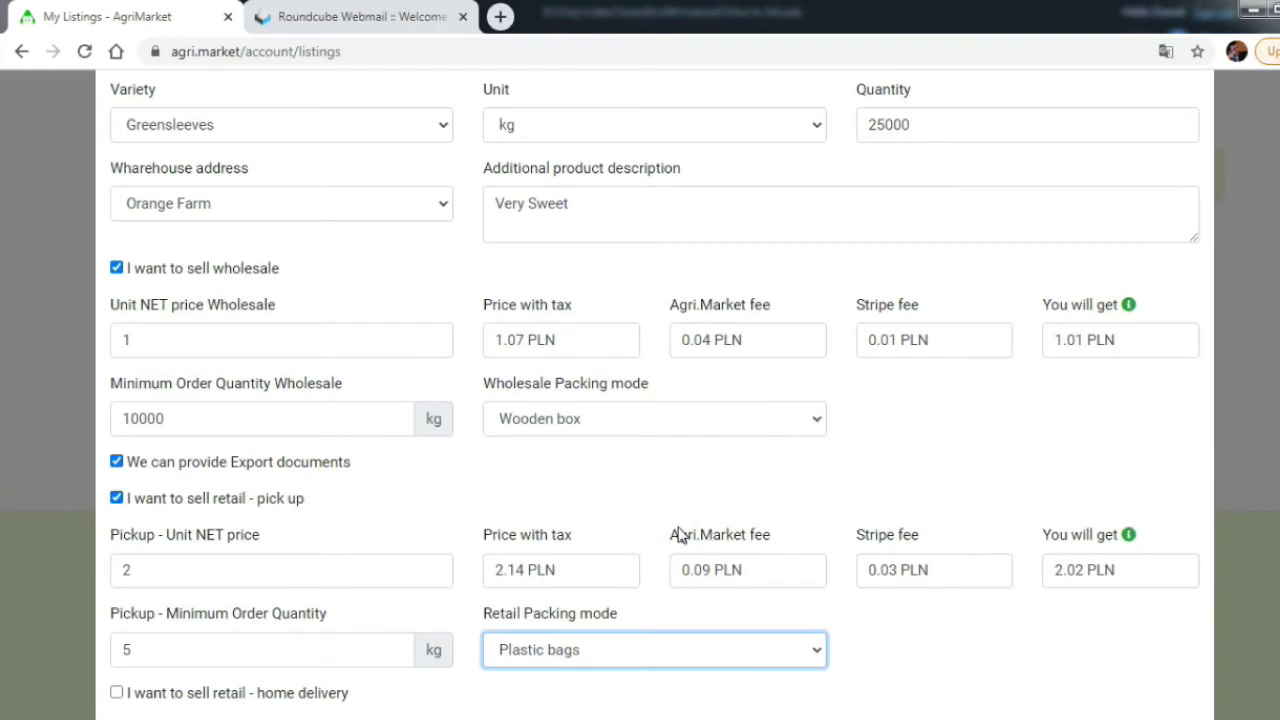
pyautogui.scroll(-3, 677, 540)
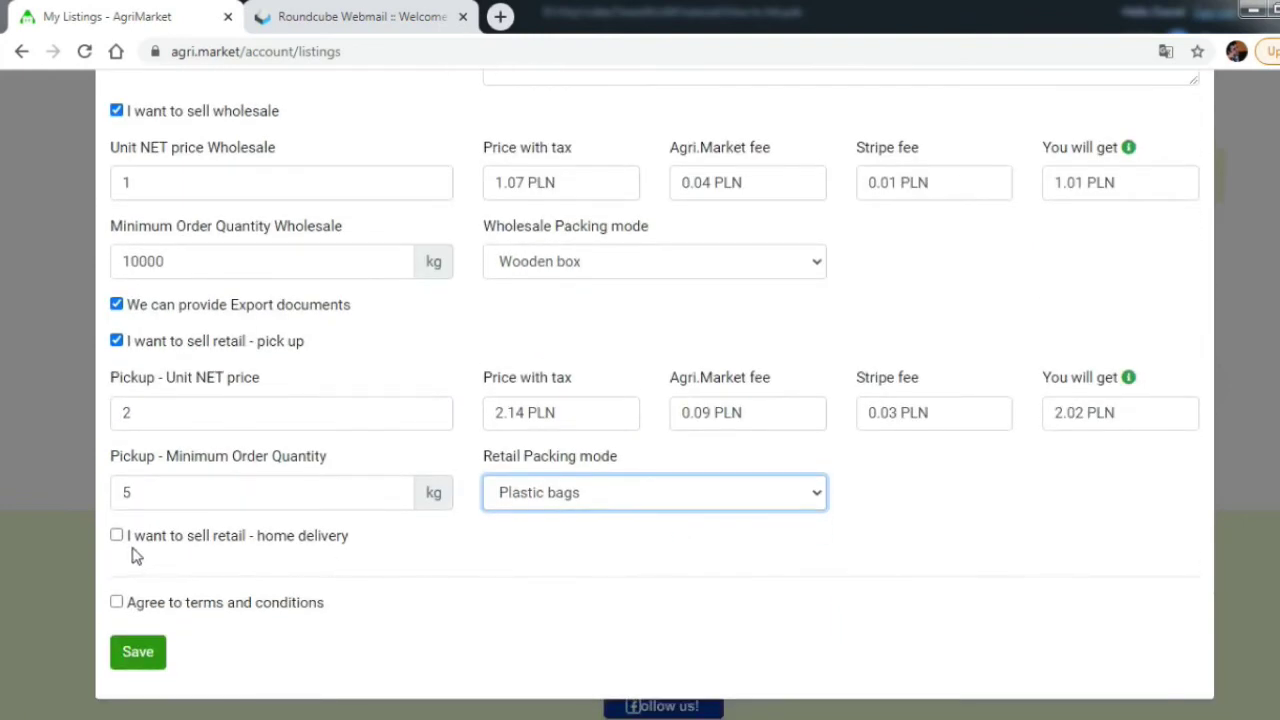
# - Enable home delivery at 3 PLN net, 6 kg minimum, packed in Plastic bags
pyautogui.click(117, 537)
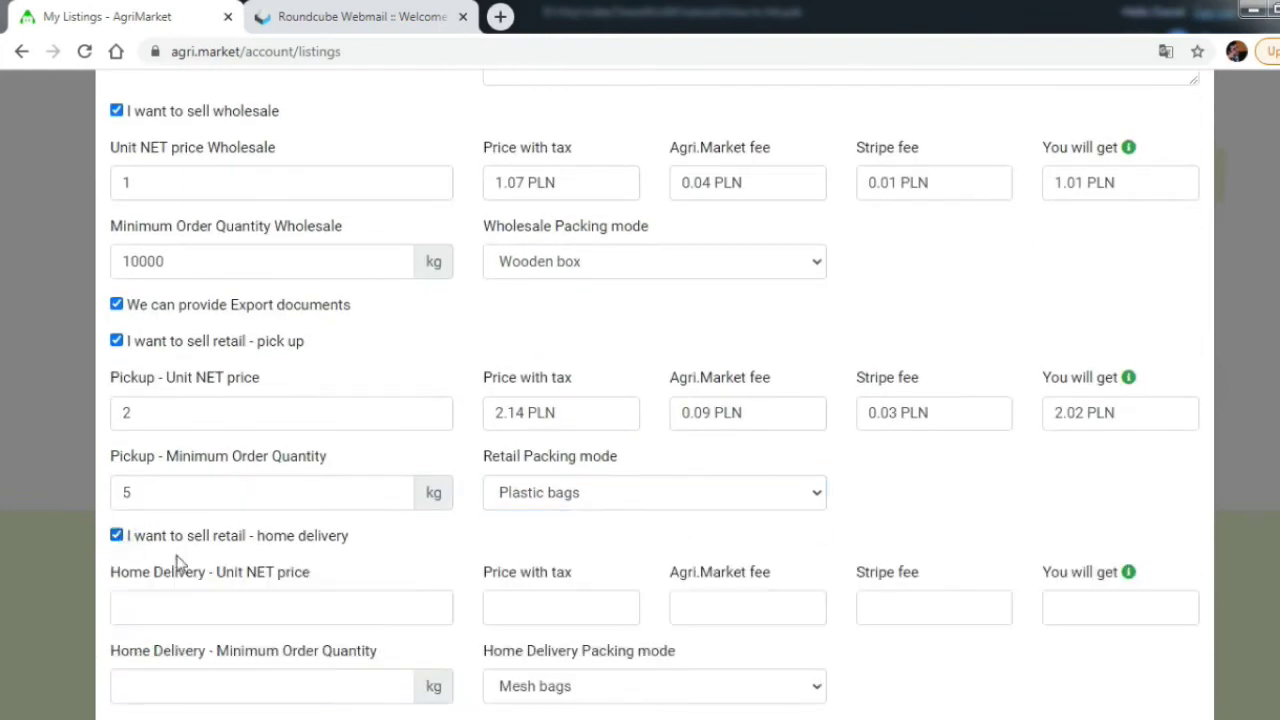
pyautogui.click(223, 598)
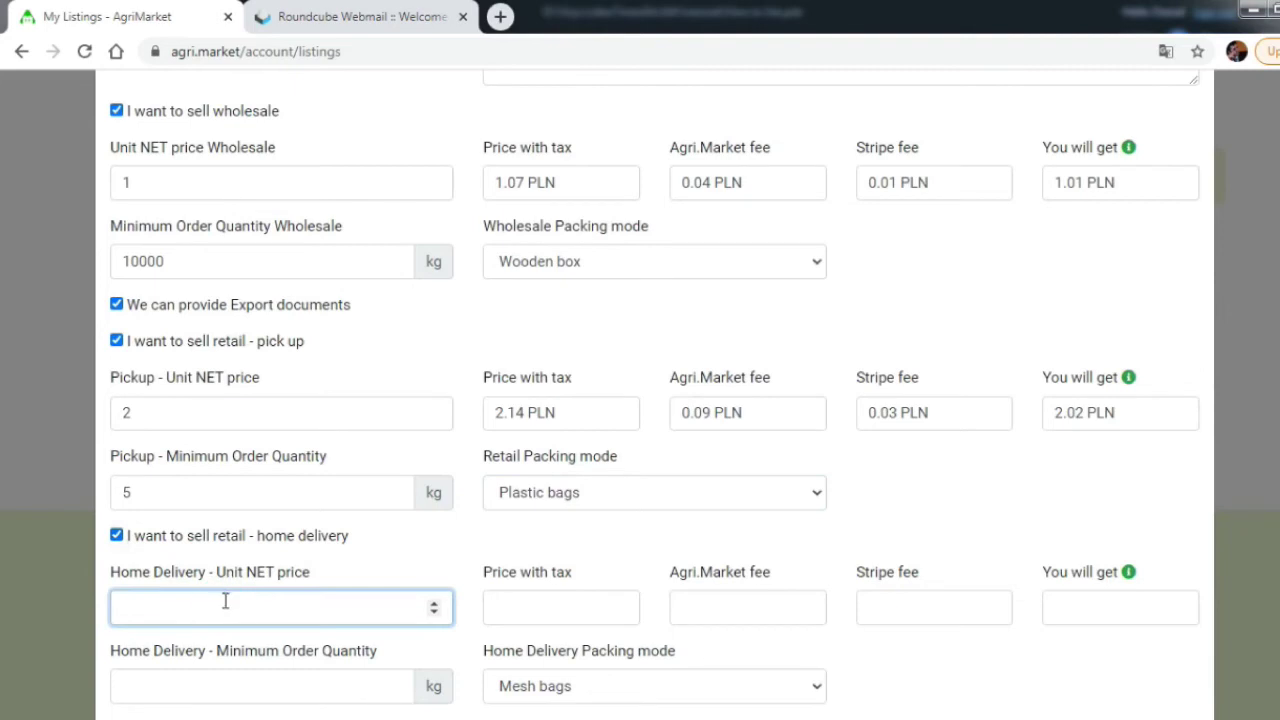
pyautogui.write('3')
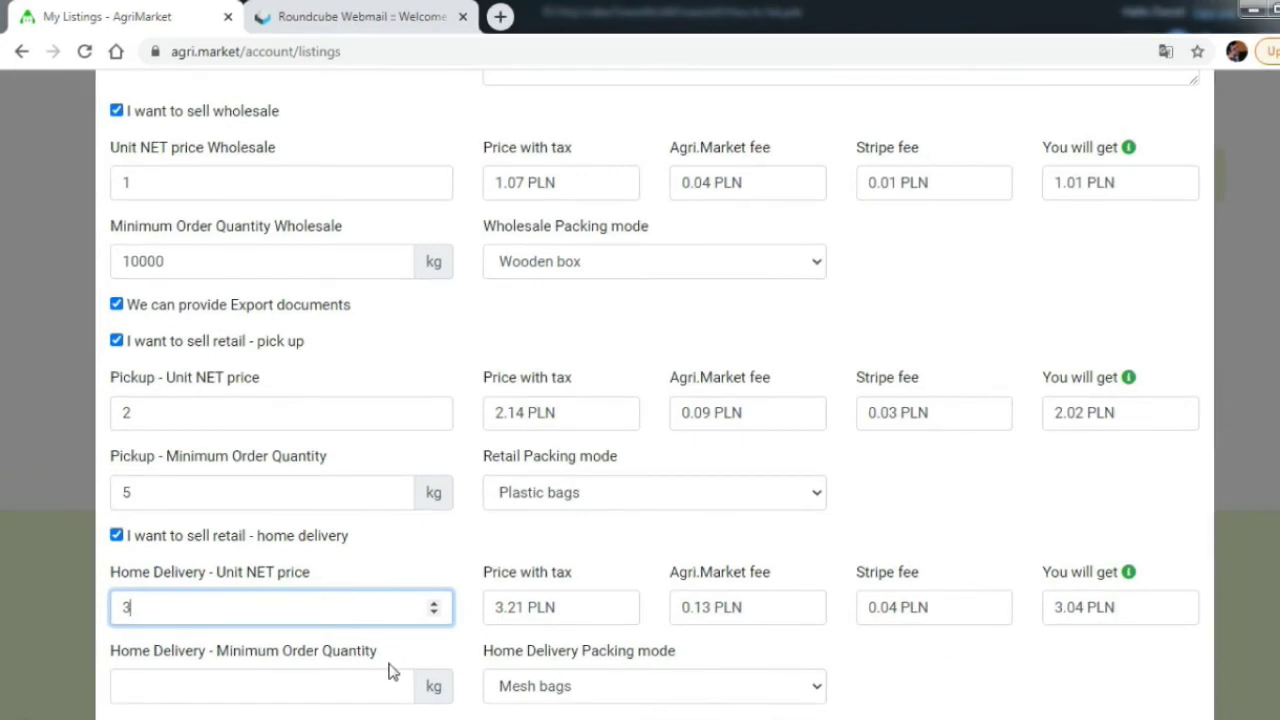
pyautogui.scroll(-1, 357, 665)
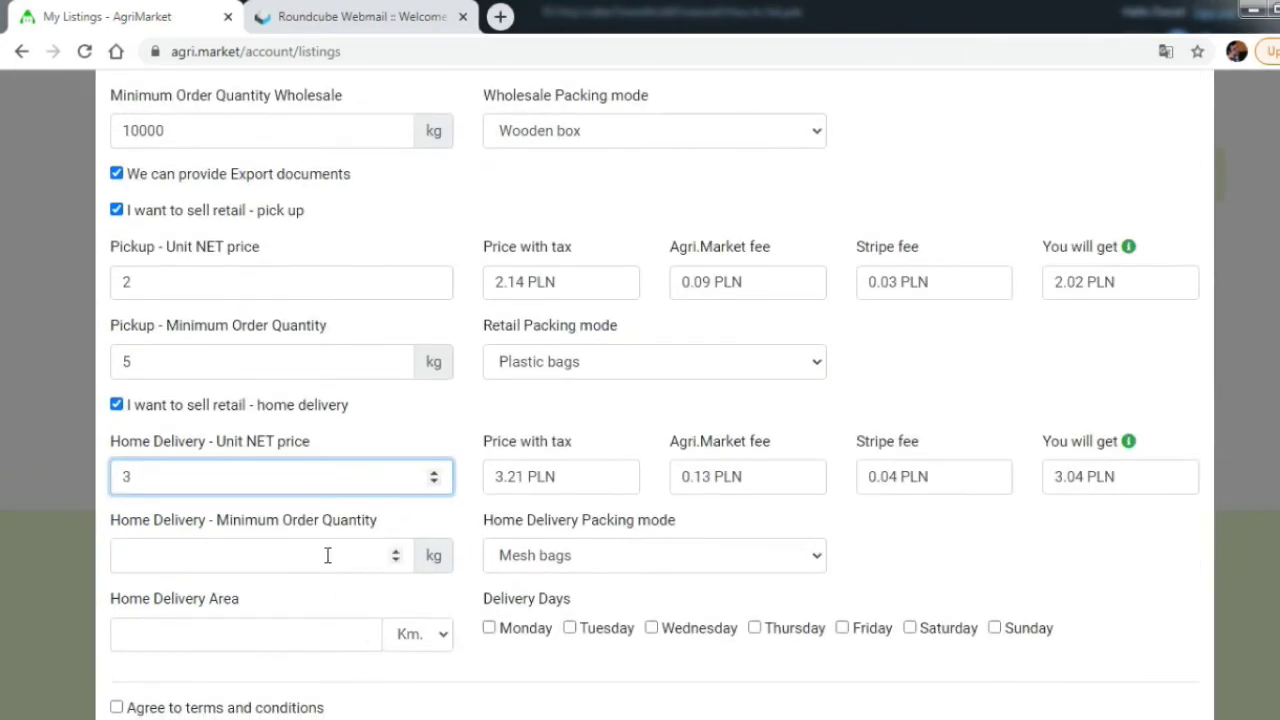
pyautogui.click(327, 555)
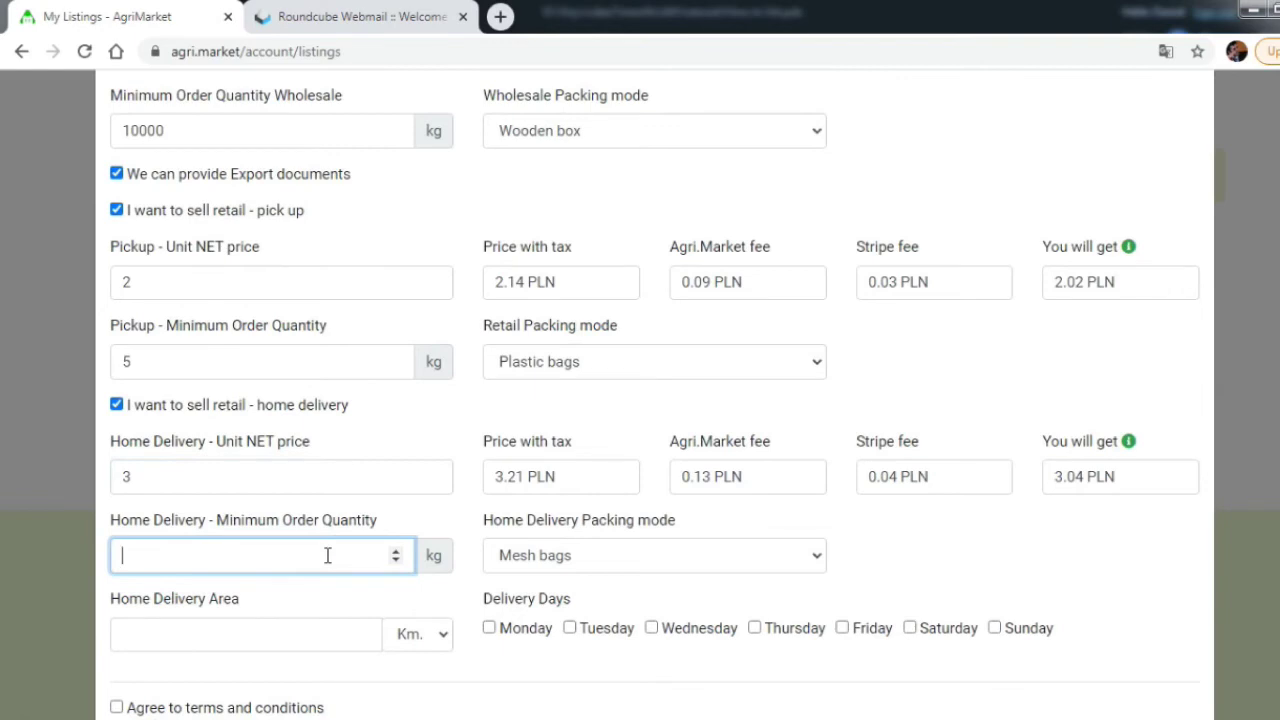
pyautogui.write('6')
pyautogui.click(816, 559)
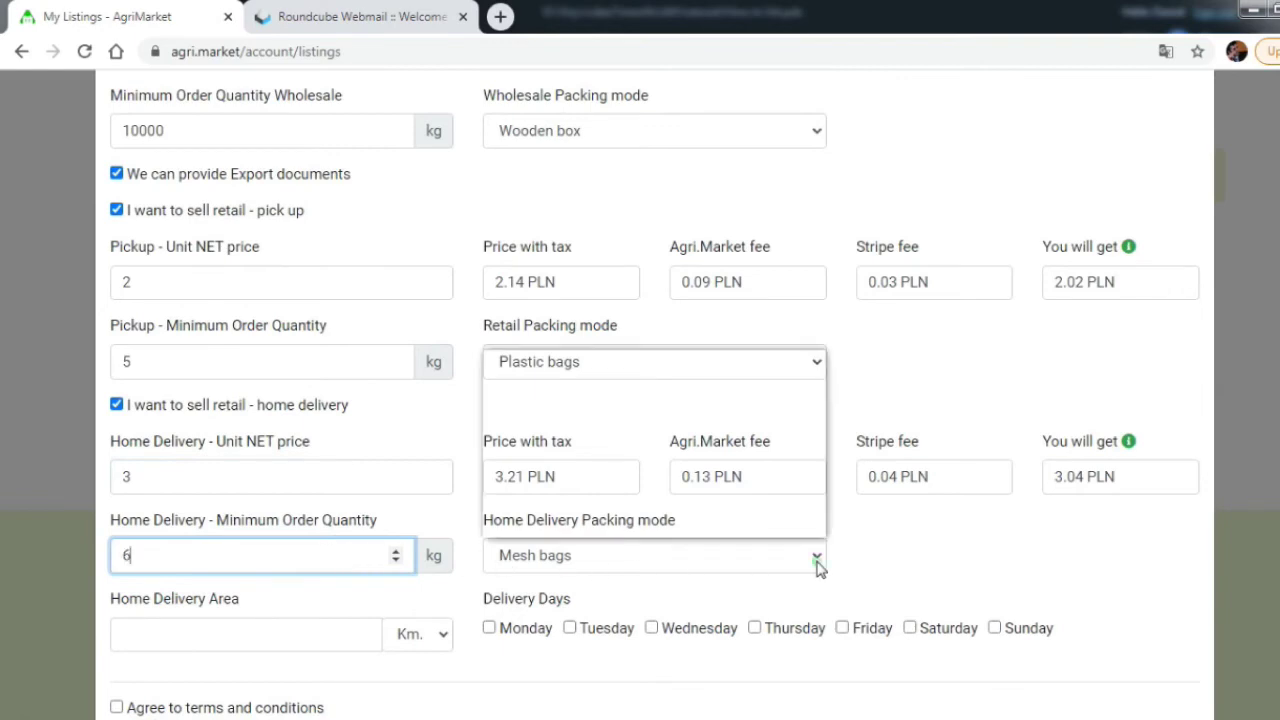
pyautogui.click(550, 415)
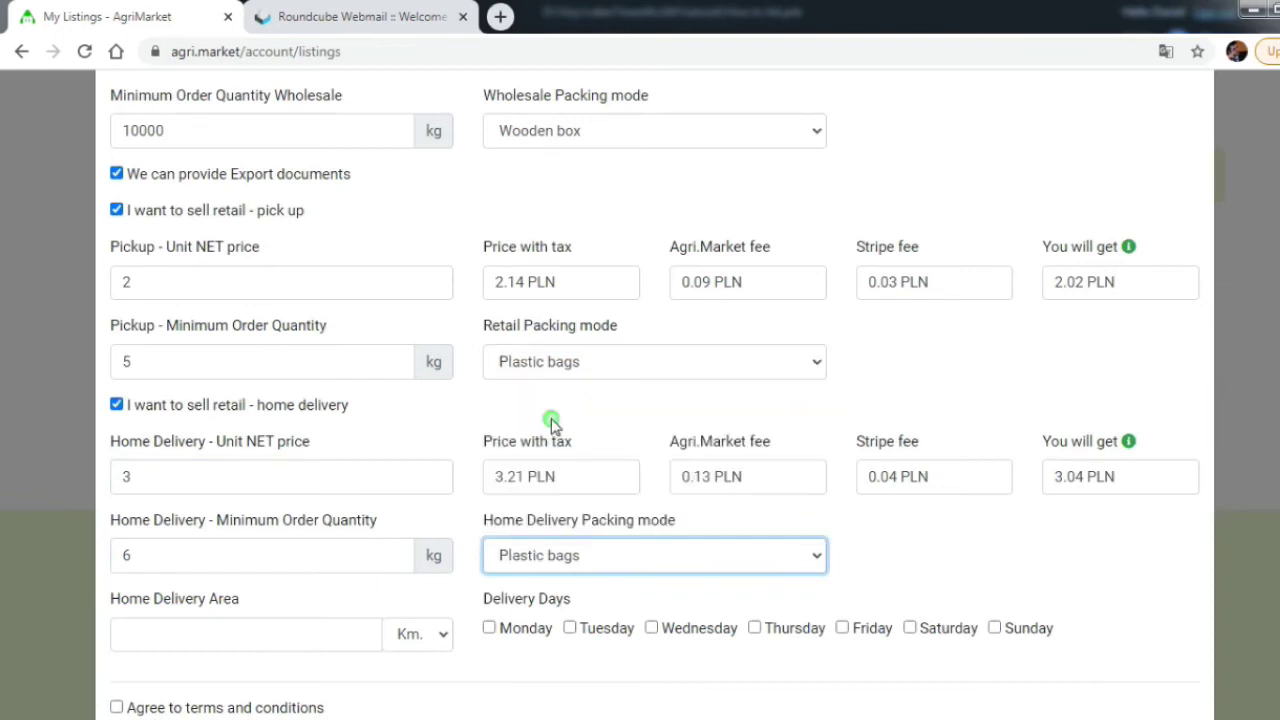
# - Set a 10 km delivery area with Monday, Tuesday and Thursday as delivery days
pyautogui.click(295, 634)
pyautogui.write('10')
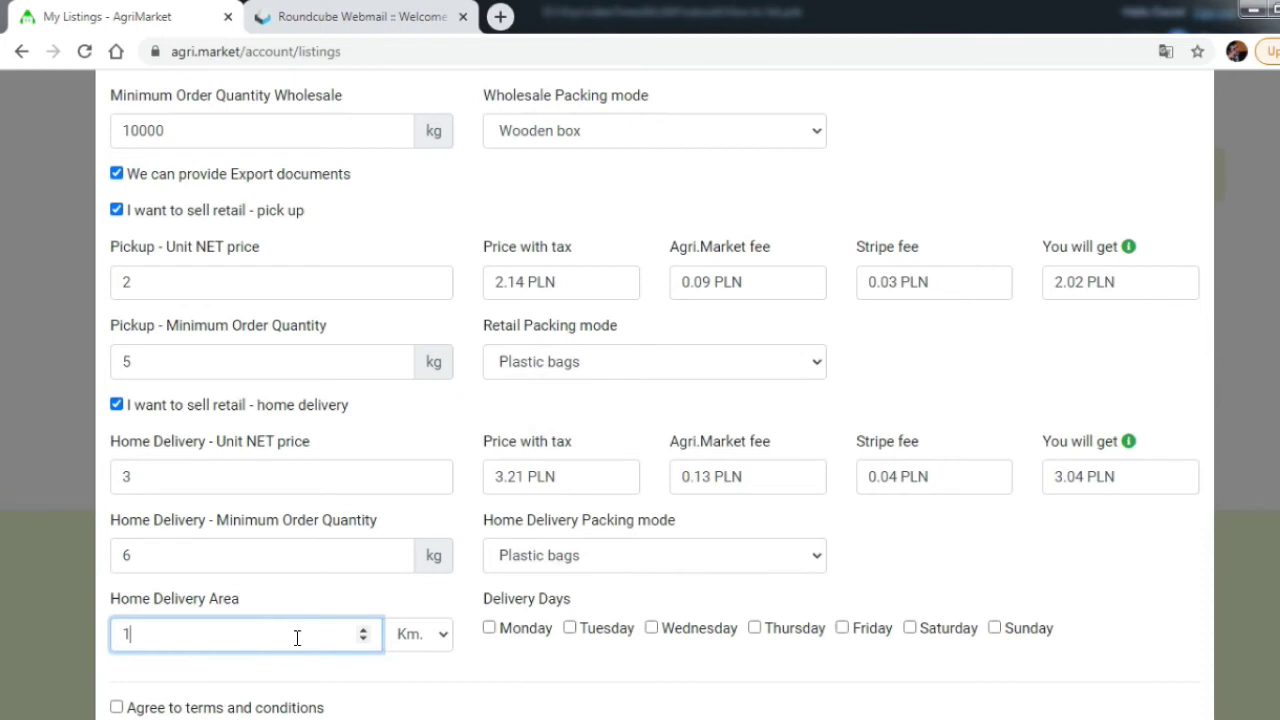
pyautogui.click(447, 638)
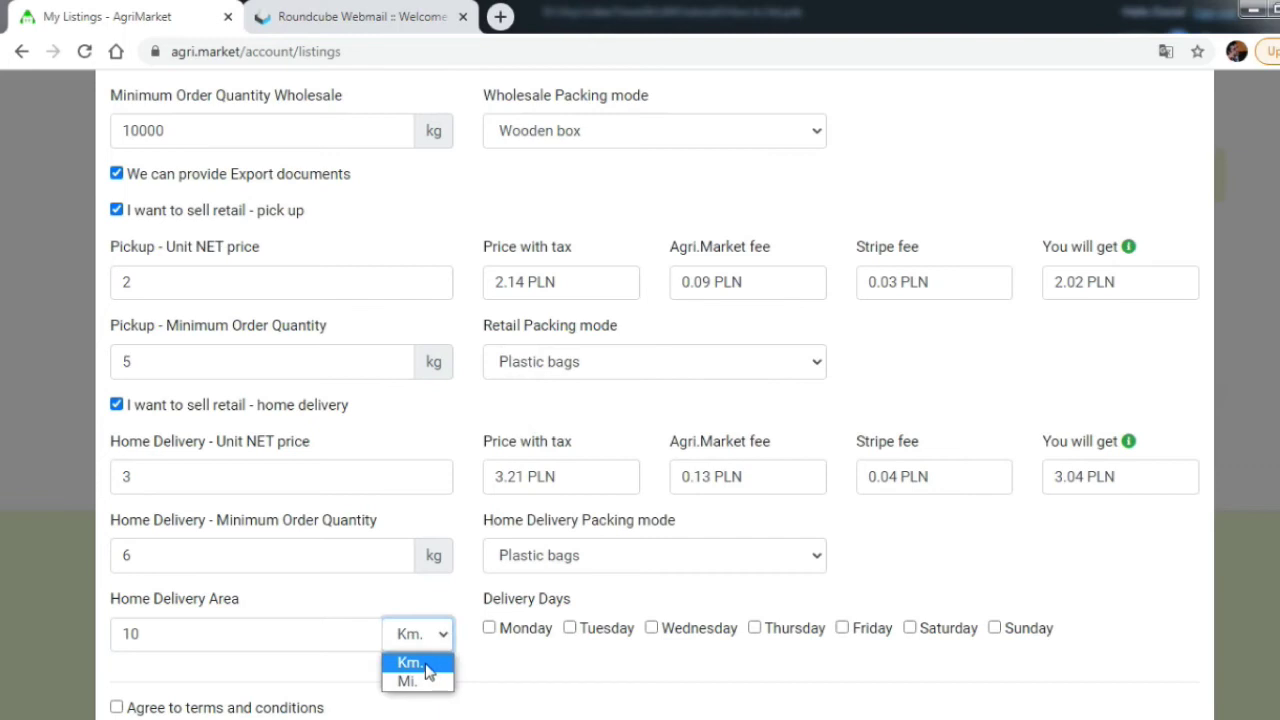
pyautogui.click(468, 645)
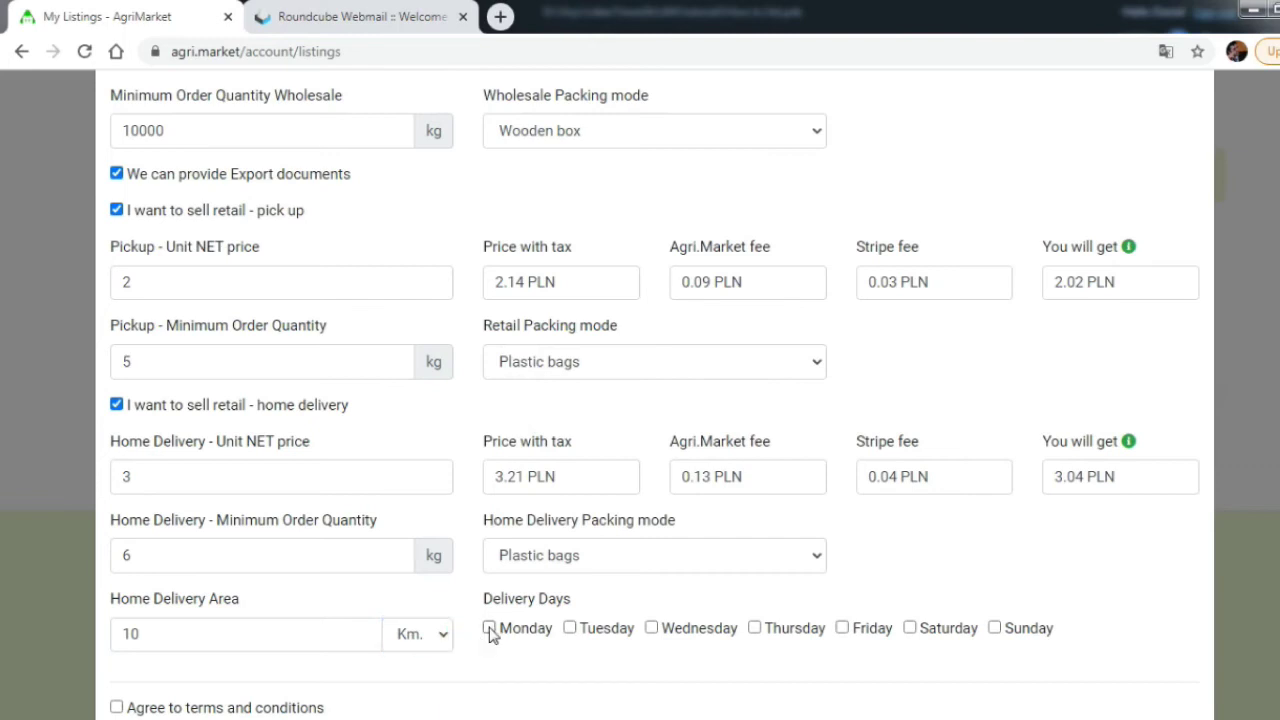
pyautogui.click(490, 630)
pyautogui.click(570, 628)
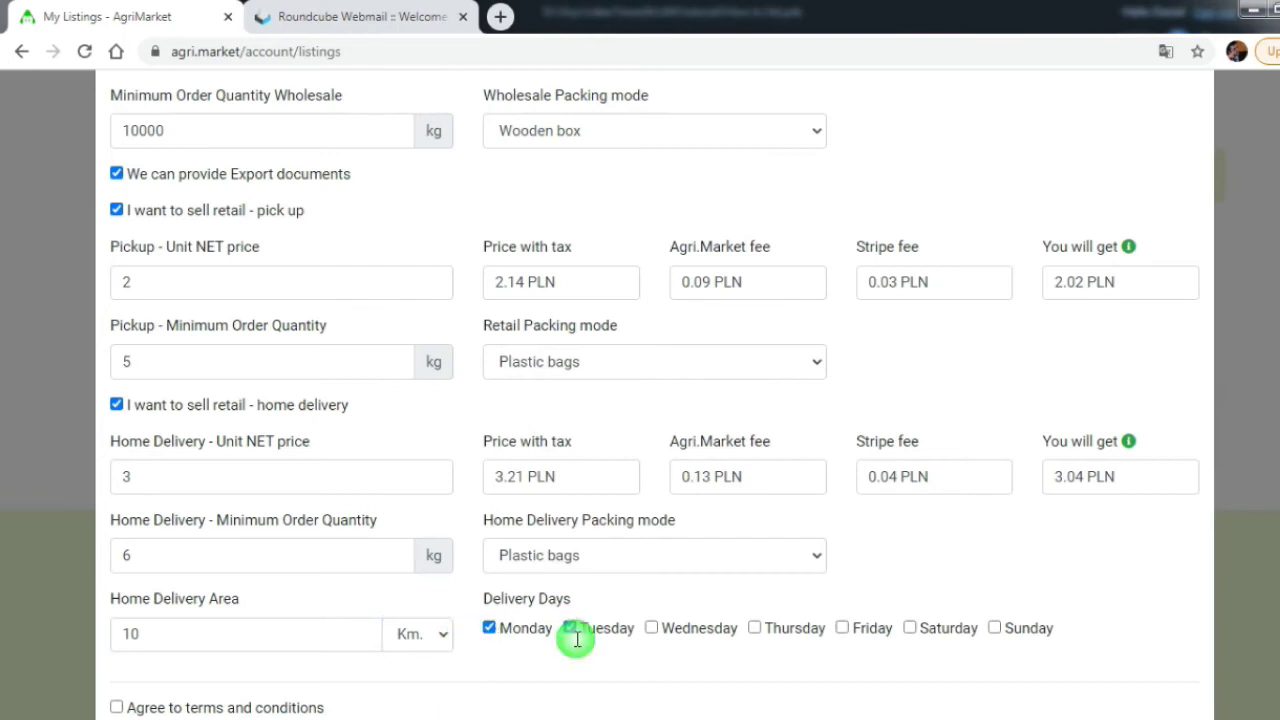
pyautogui.click(754, 628)
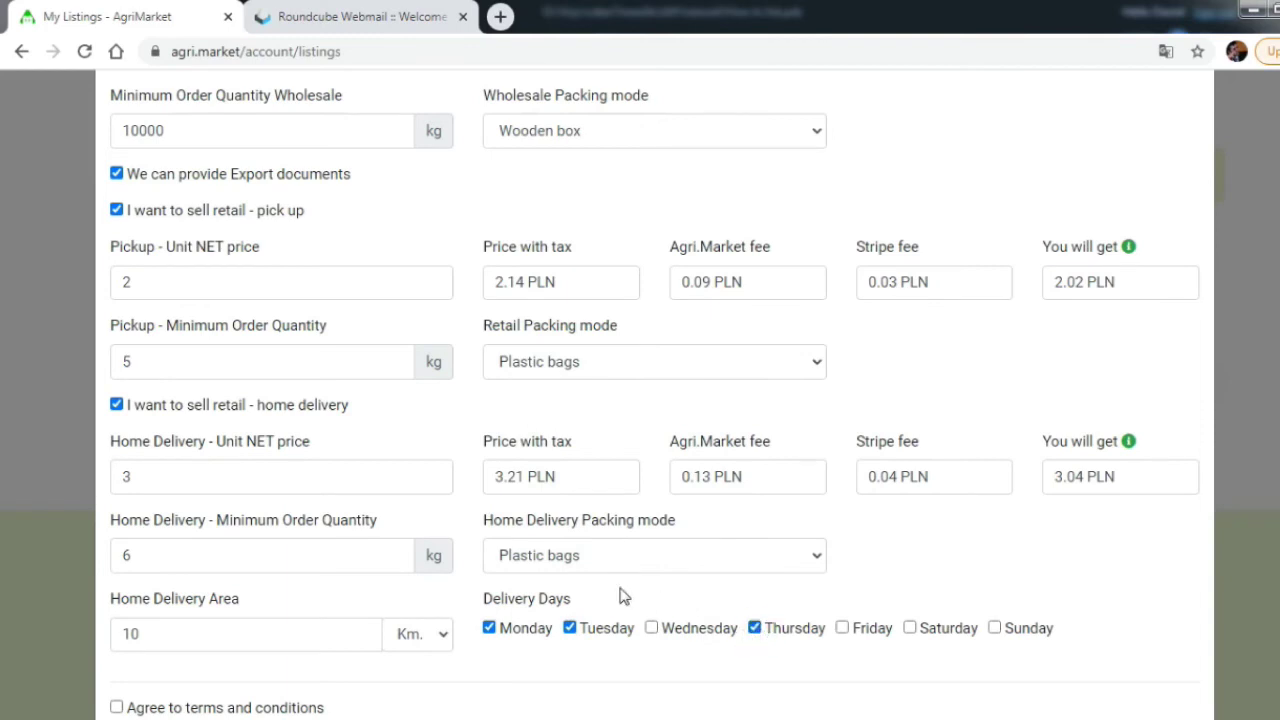
pyautogui.scroll(-1, 615, 590)
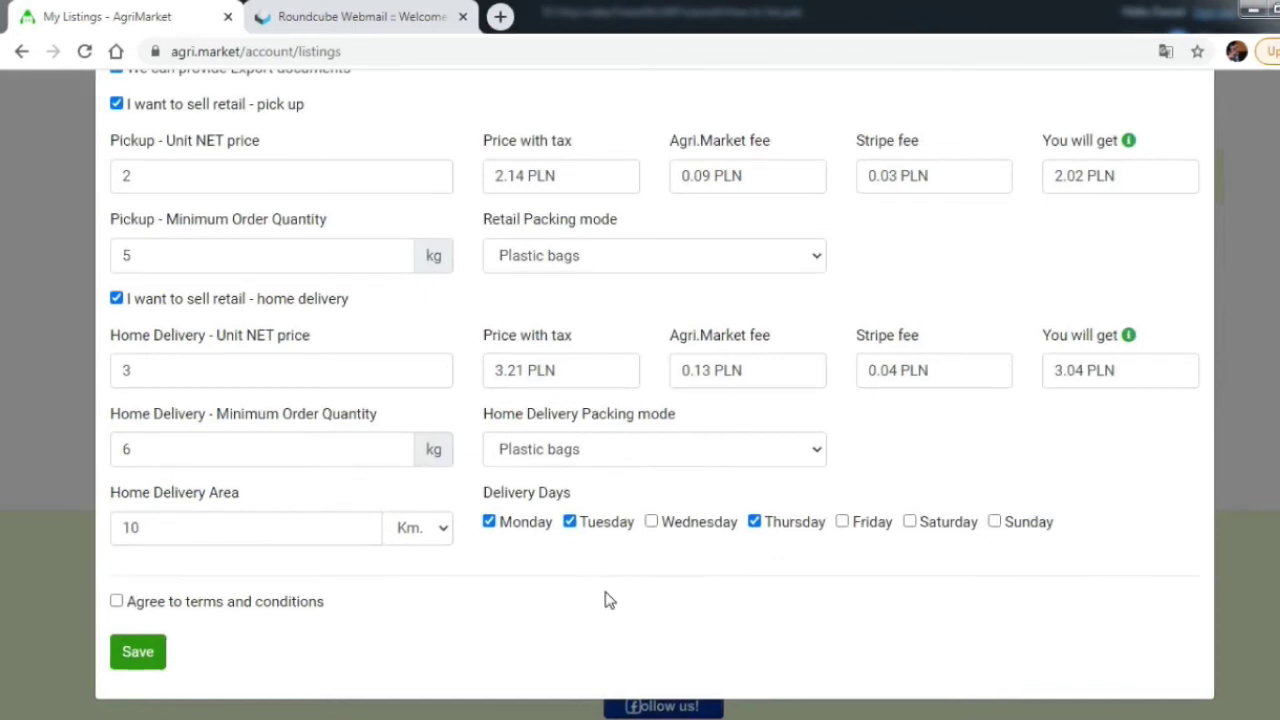
# - Save the Apples stock listing
pyautogui.click(140, 652)
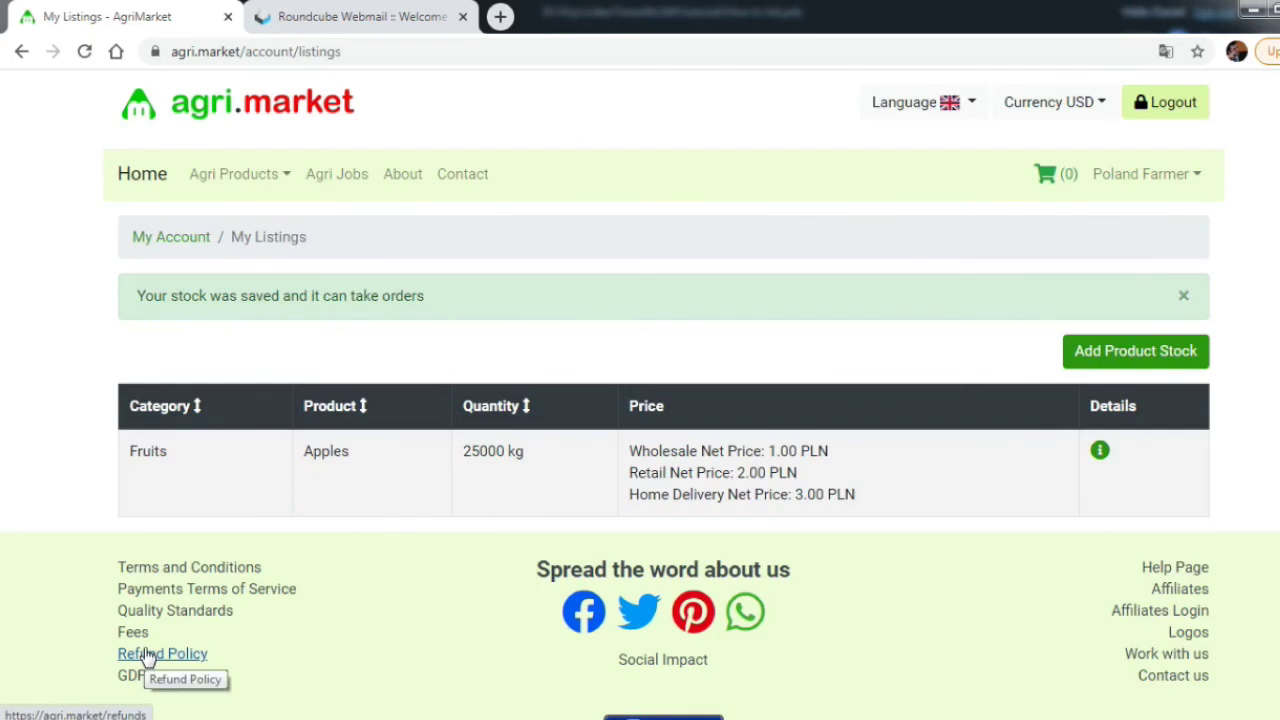
# - Highlight the saved Apples row, then open Fruits > Apples in a new marketplace tab
pyautogui.moveTo(131, 457)
pyautogui.mouseDown()
pyautogui.moveTo(828, 470)
pyautogui.moveTo(868, 503)
pyautogui.mouseUp()
pyautogui.click(868, 529)
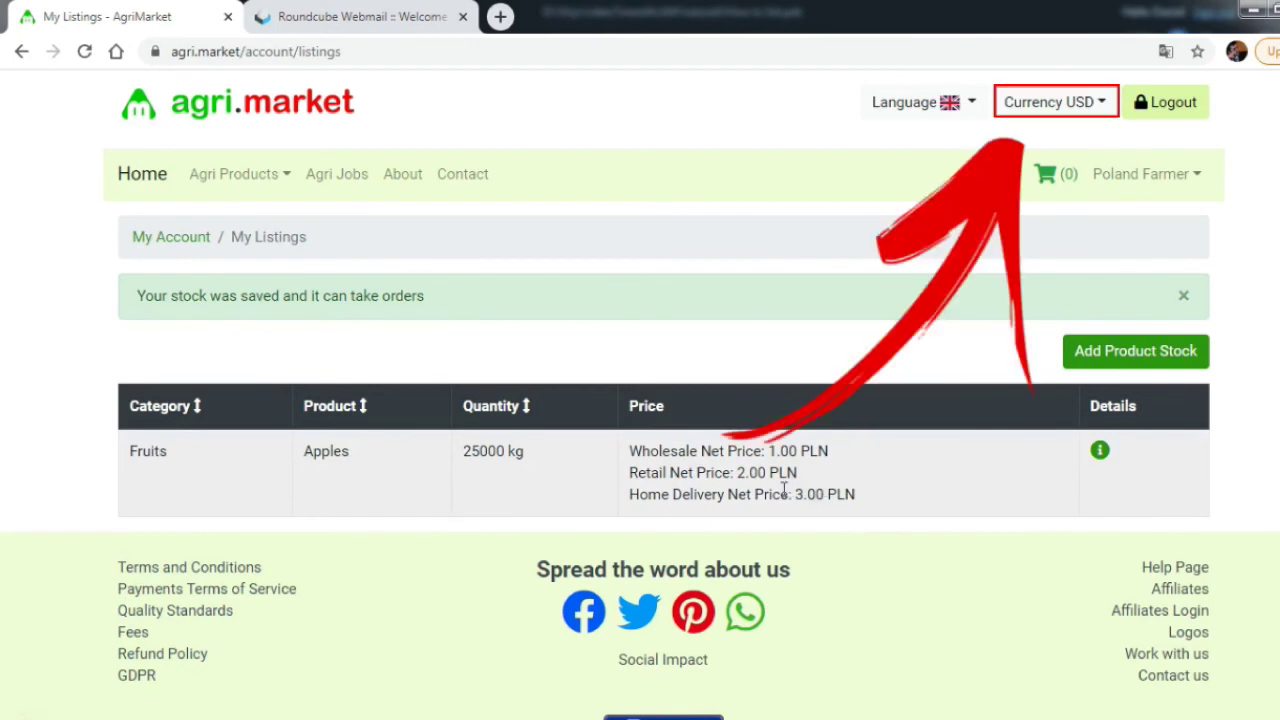
pyautogui.rightClick(142, 184)
pyautogui.click(200, 190)
pyautogui.click(330, 16)
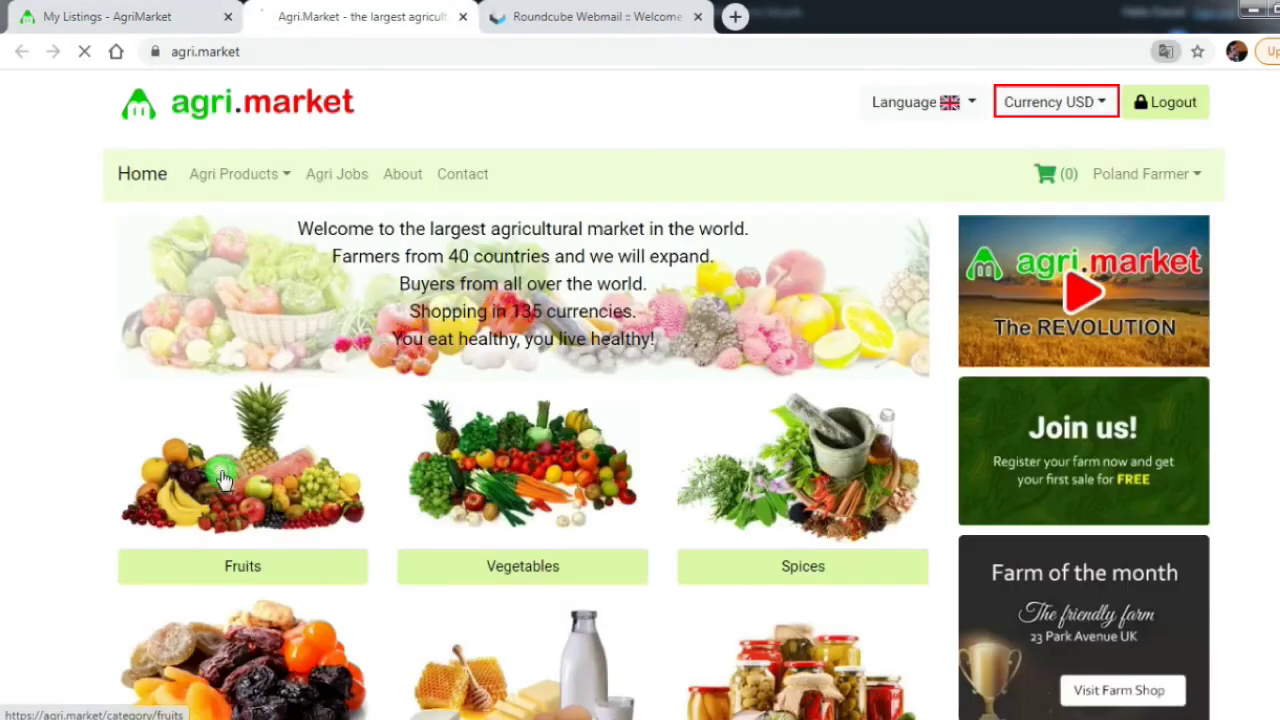
pyautogui.click(224, 481)
pyautogui.click(234, 417)
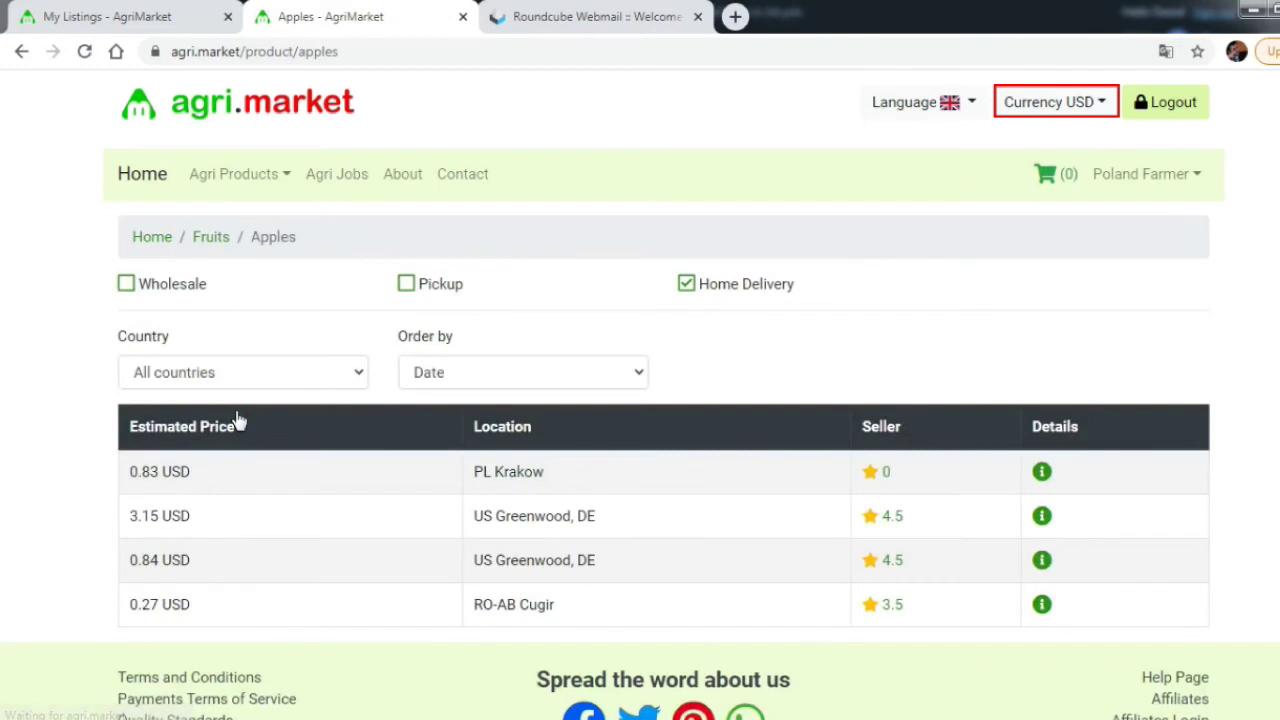
# - Check the PL Krakow offer, then filter to Wholesale showing its 25,000 kg at 0.28 USD
pyautogui.scroll(-1, 232, 414)
pyautogui.moveTo(156, 341); pyautogui.dragTo(129, 341)
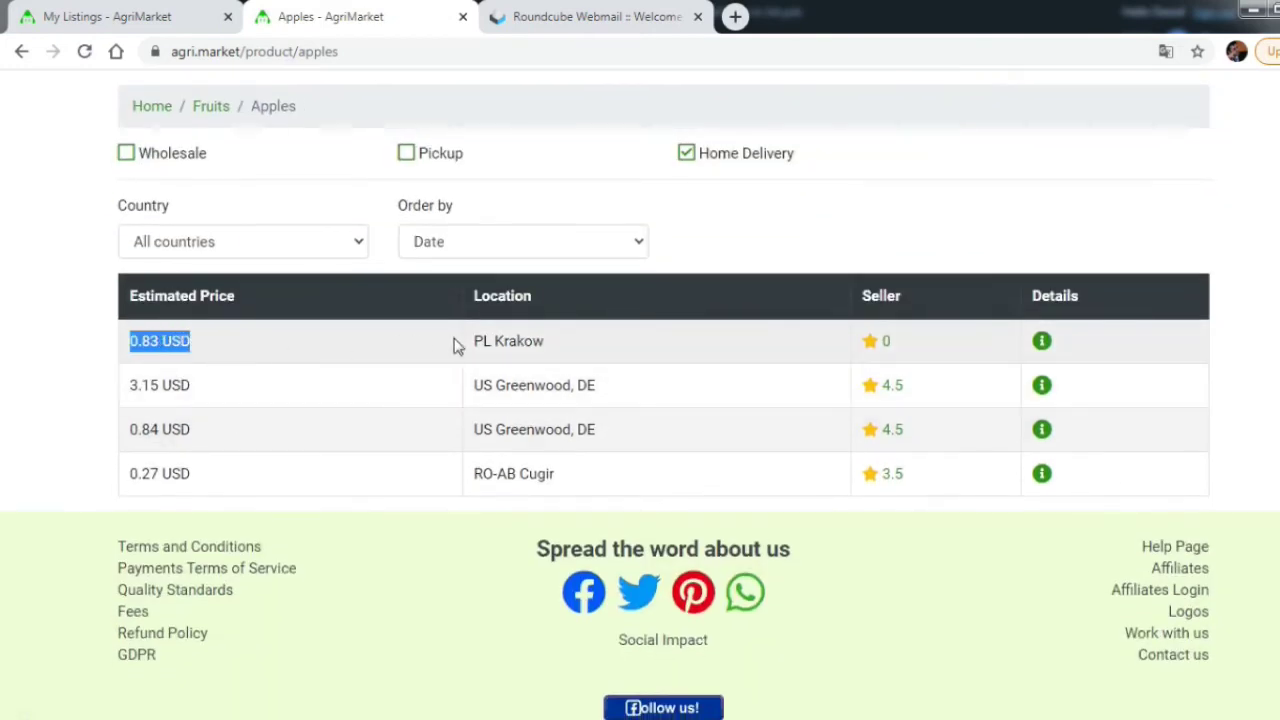
pyautogui.moveTo(458, 345); pyautogui.dragTo(752, 352)
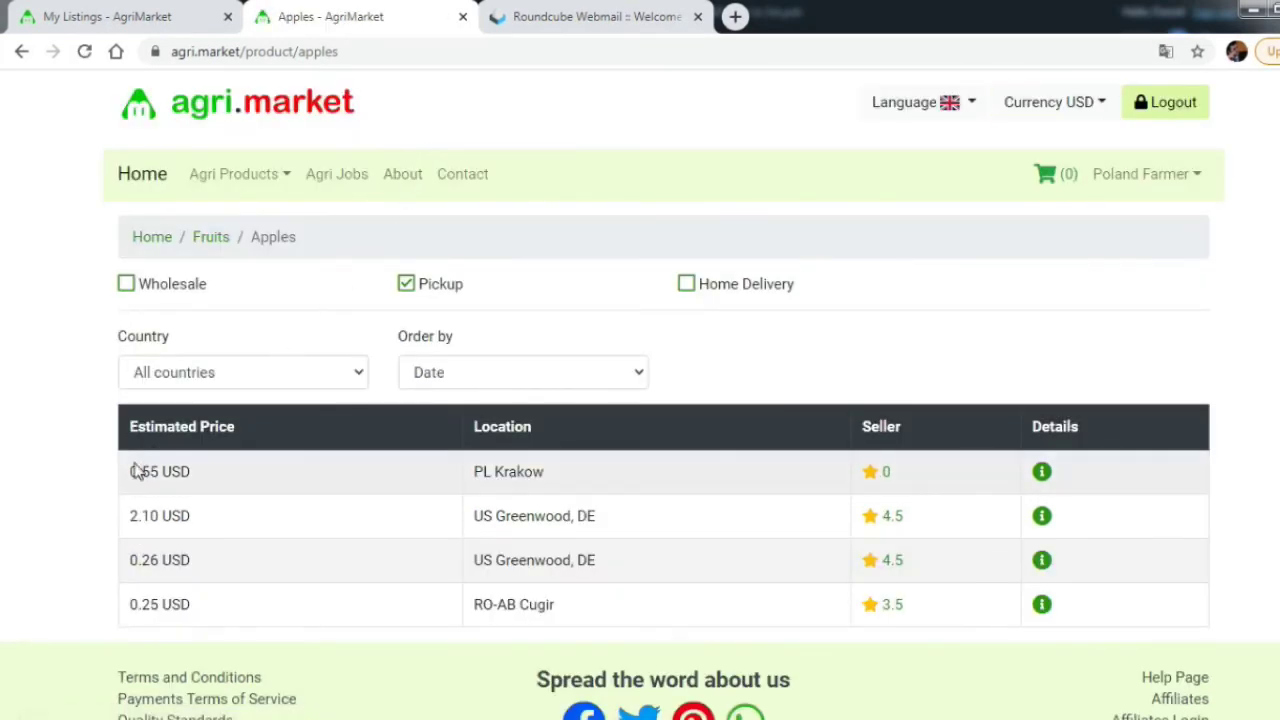
pyautogui.moveTo(131, 471); pyautogui.dragTo(162, 471)
pyautogui.moveTo(380, 480); pyautogui.dragTo(562, 484)
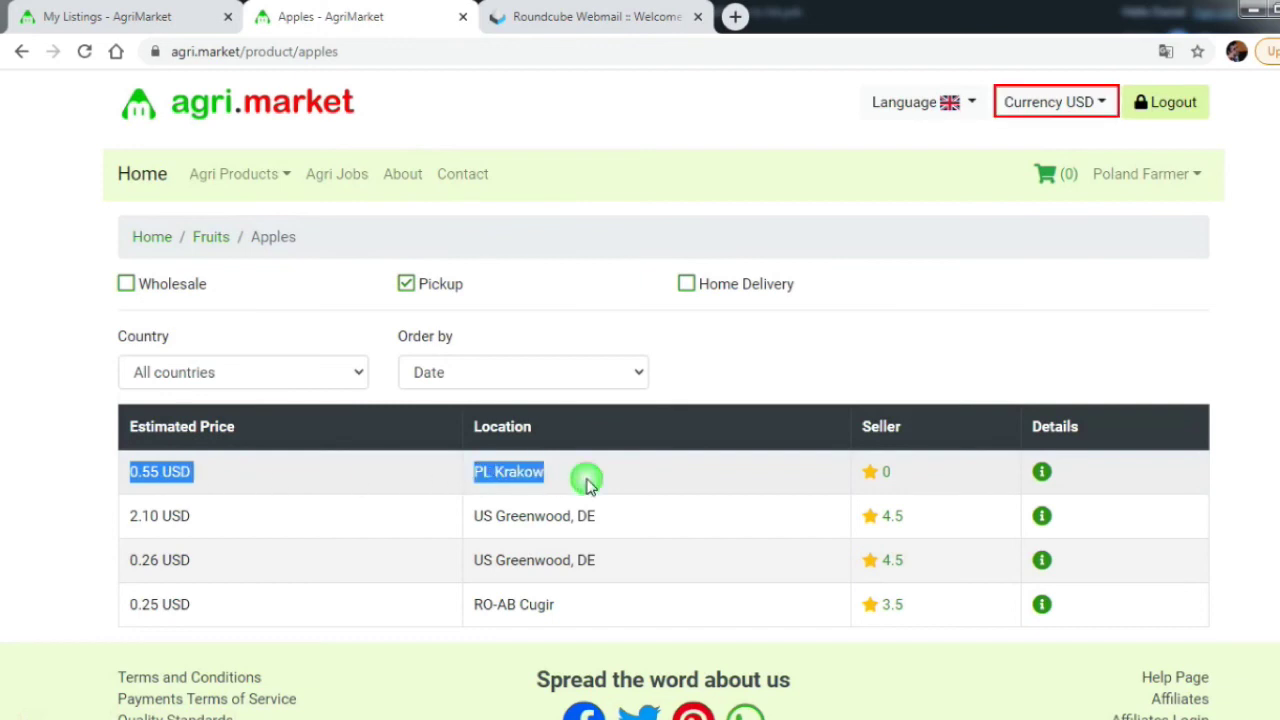
pyautogui.click(126, 285)
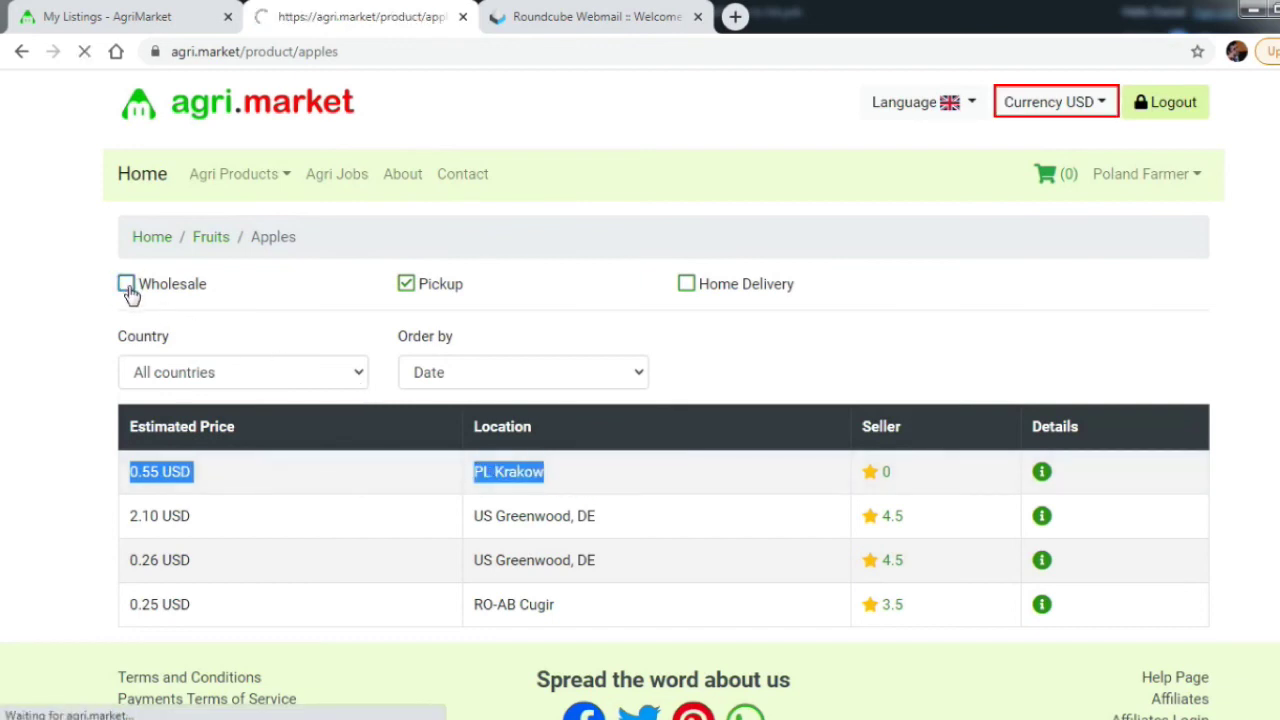
pyautogui.moveTo(121, 478); pyautogui.dragTo(428, 486)
# - Show the apple prices in AUD and check each row, including 1.36 and 0.27 AUD
pyautogui.click(810, 379)
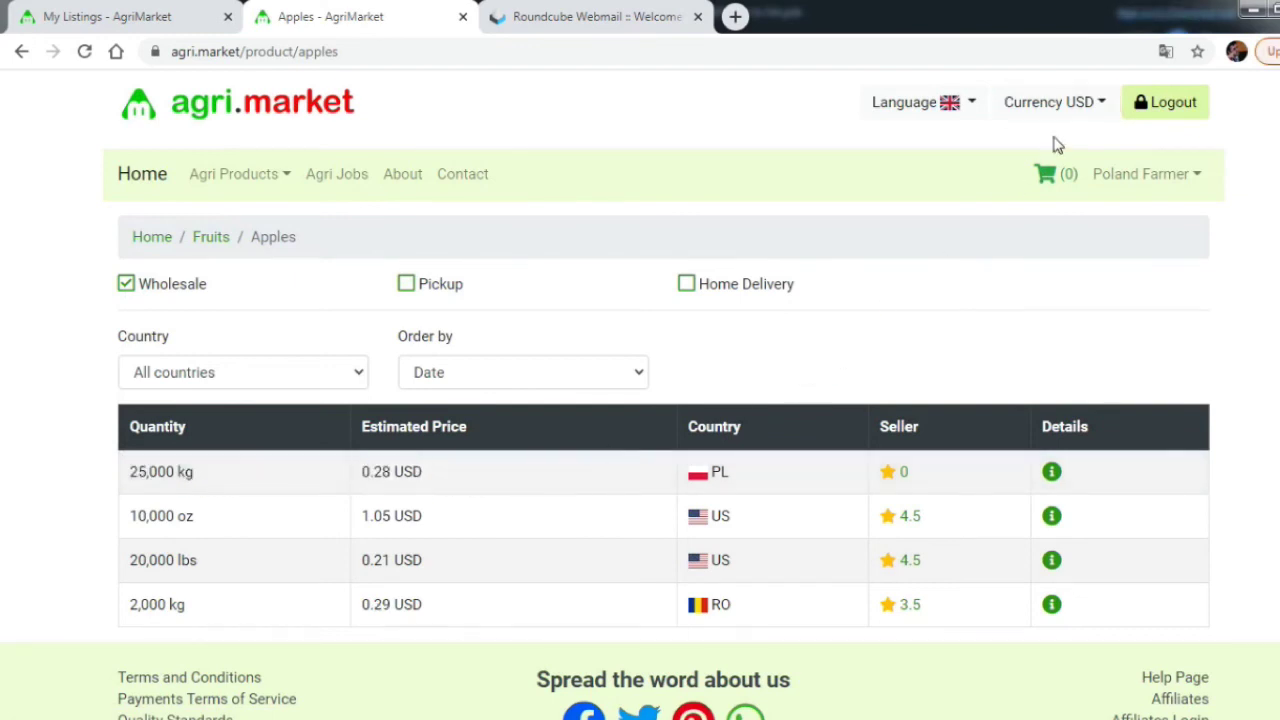
pyautogui.click(1100, 108)
pyautogui.click(1038, 271)
pyautogui.doubleClick(408, 471)
pyautogui.moveTo(366, 514); pyautogui.dragTo(426, 516)
pyautogui.moveTo(364, 560); pyautogui.dragTo(429, 563)
pyautogui.moveTo(363, 606); pyautogui.dragTo(425, 606)
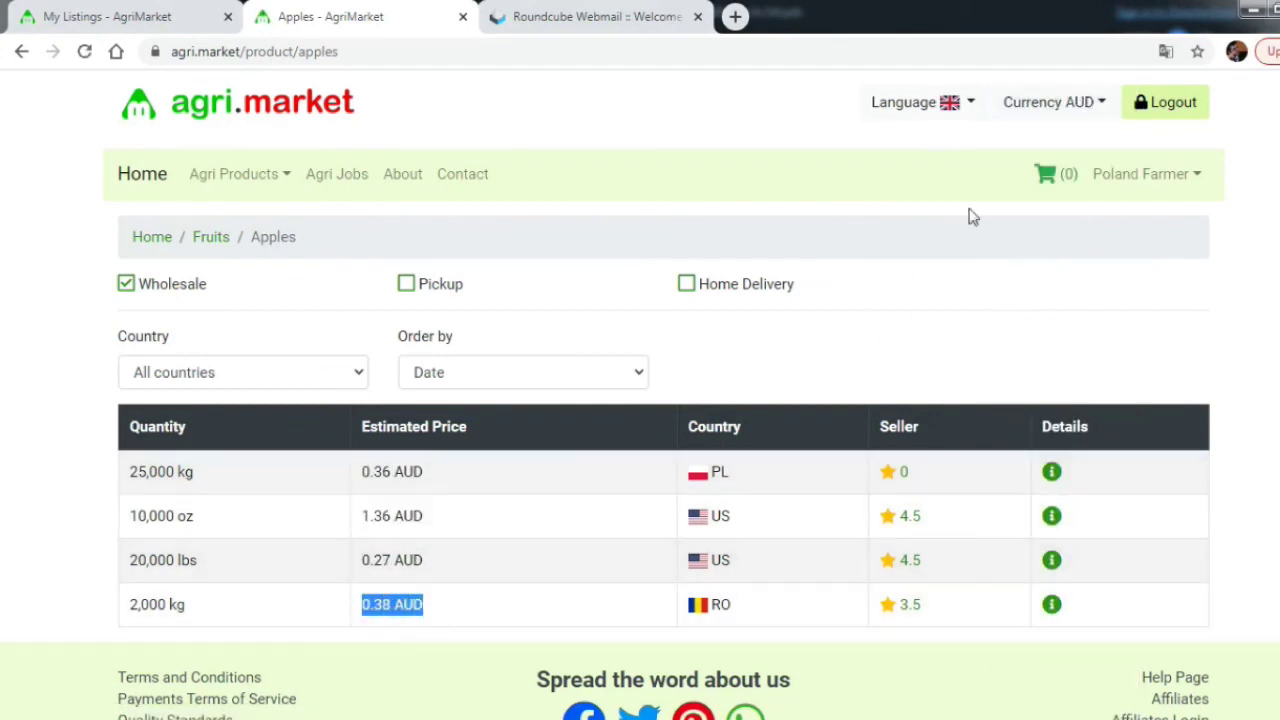
# - Switch the prices to EUR and check the 0.23, 0.18 and 0.25 EUR offers
pyautogui.click(1088, 103)
pyautogui.scroll(-10, 1064, 261)
pyautogui.click(1040, 370)
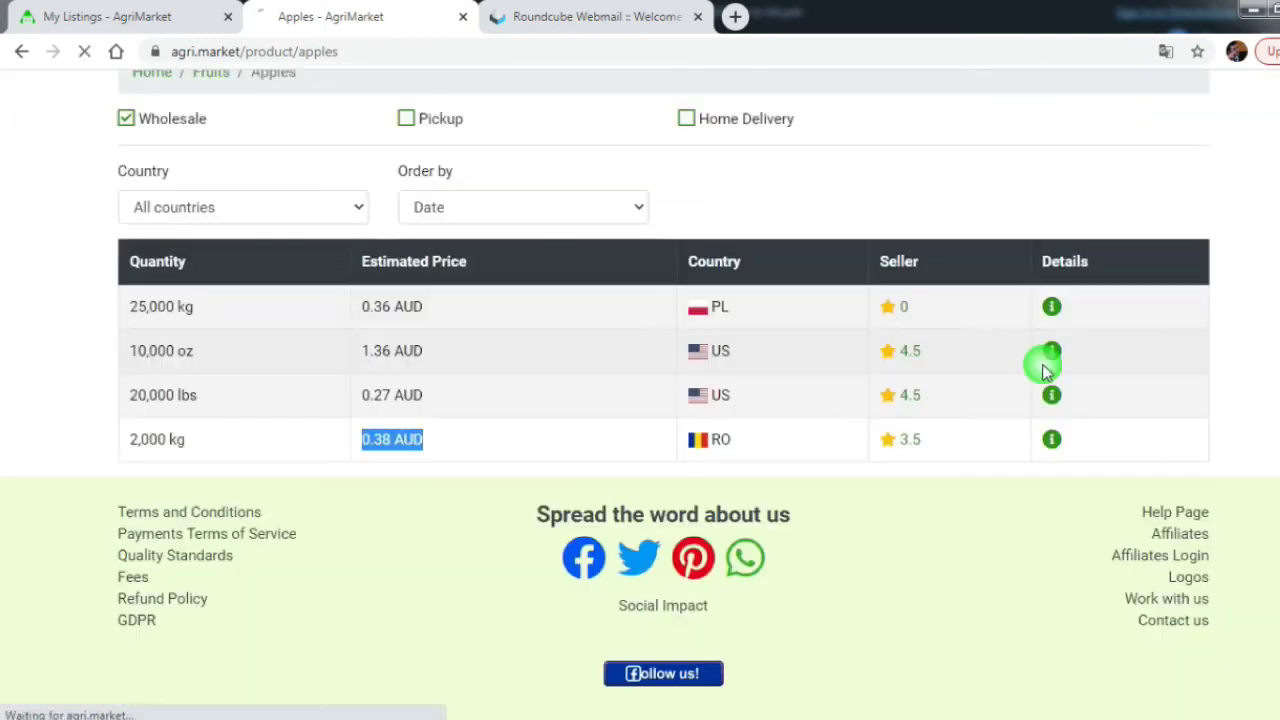
pyautogui.moveTo(397, 476); pyautogui.dragTo(422, 474)
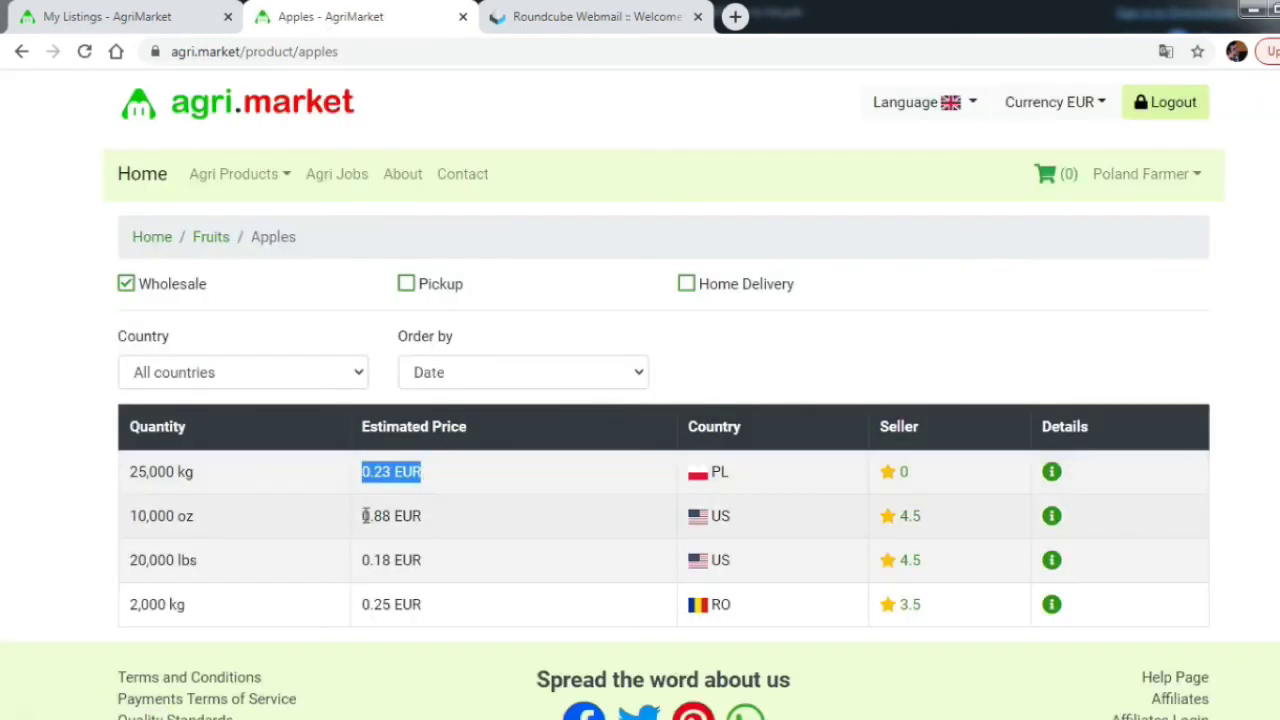
pyautogui.moveTo(362, 562); pyautogui.dragTo(418, 562)
pyautogui.moveTo(362, 604); pyautogui.dragTo(422, 606)
# - Switch the prices to CAD and check the 0.35 and 1.32 CAD offers
pyautogui.click(1100, 104)
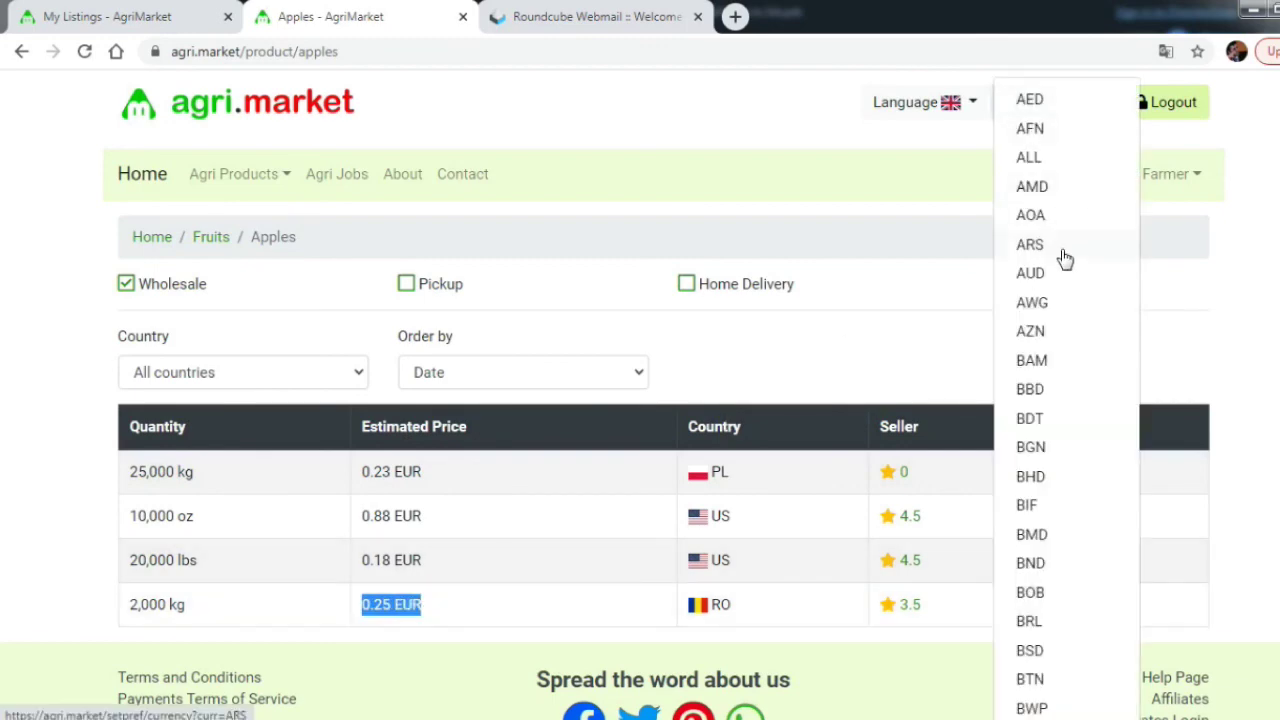
pyautogui.scroll(-1, 1064, 268)
pyautogui.scroll(-3, 1062, 277)
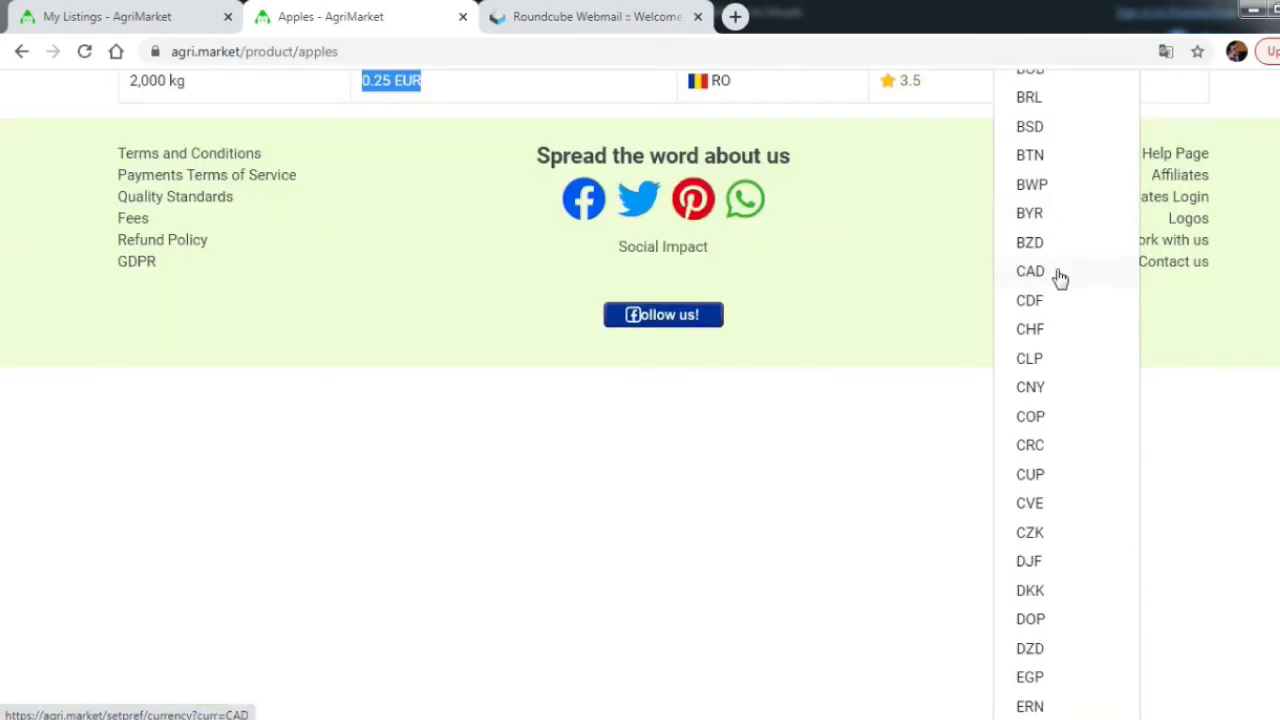
pyautogui.click(1062, 276)
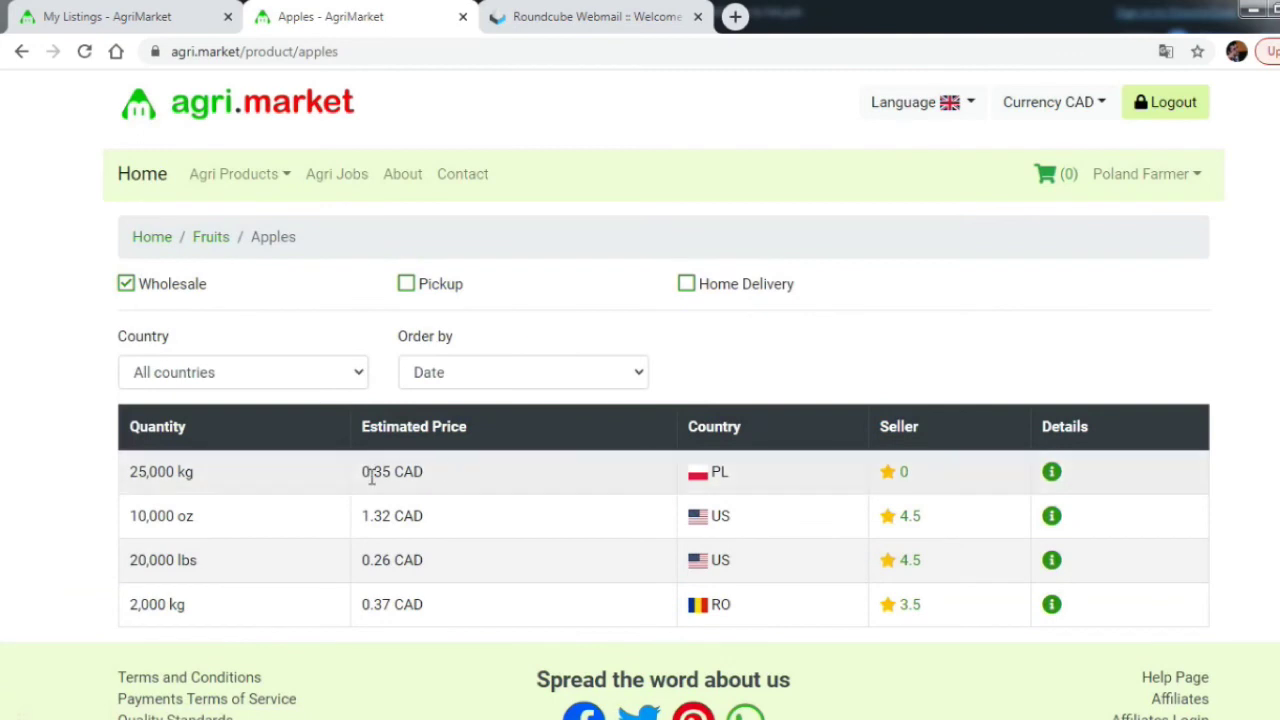
pyautogui.moveTo(368, 475); pyautogui.dragTo(423, 474)
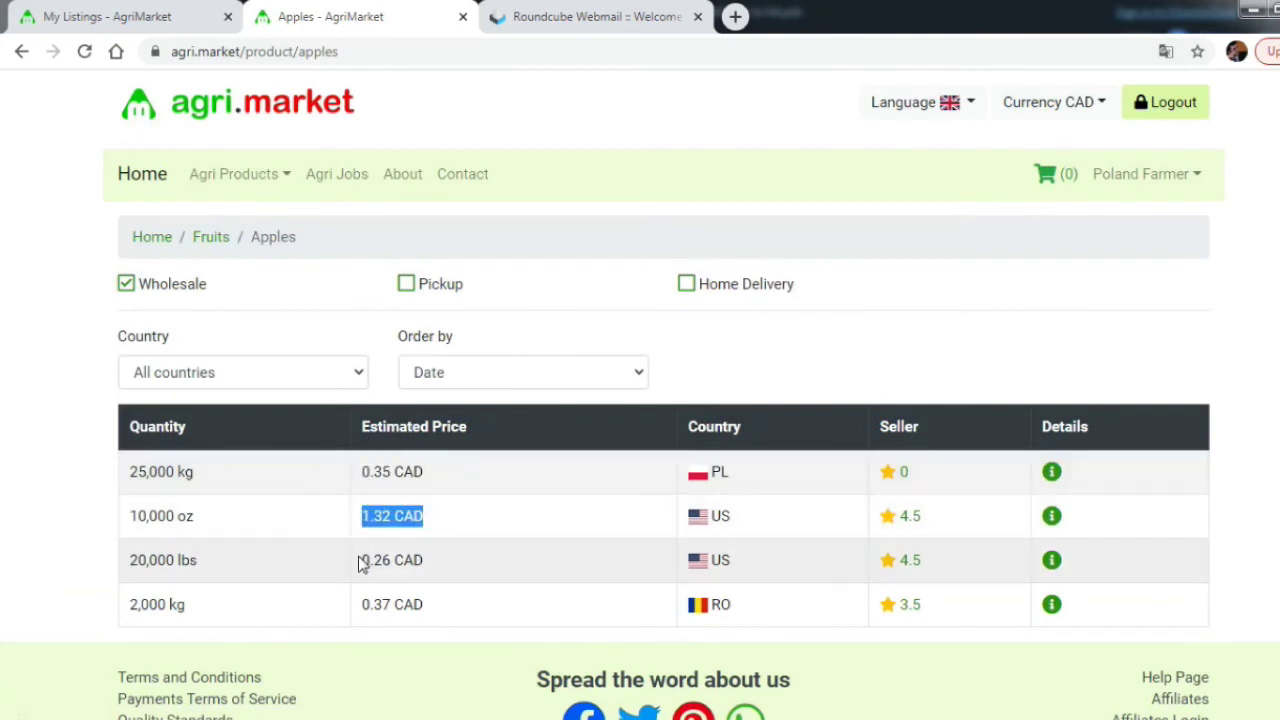
pyautogui.moveTo(363, 561); pyautogui.dragTo(429, 560)
pyautogui.click(362, 611)
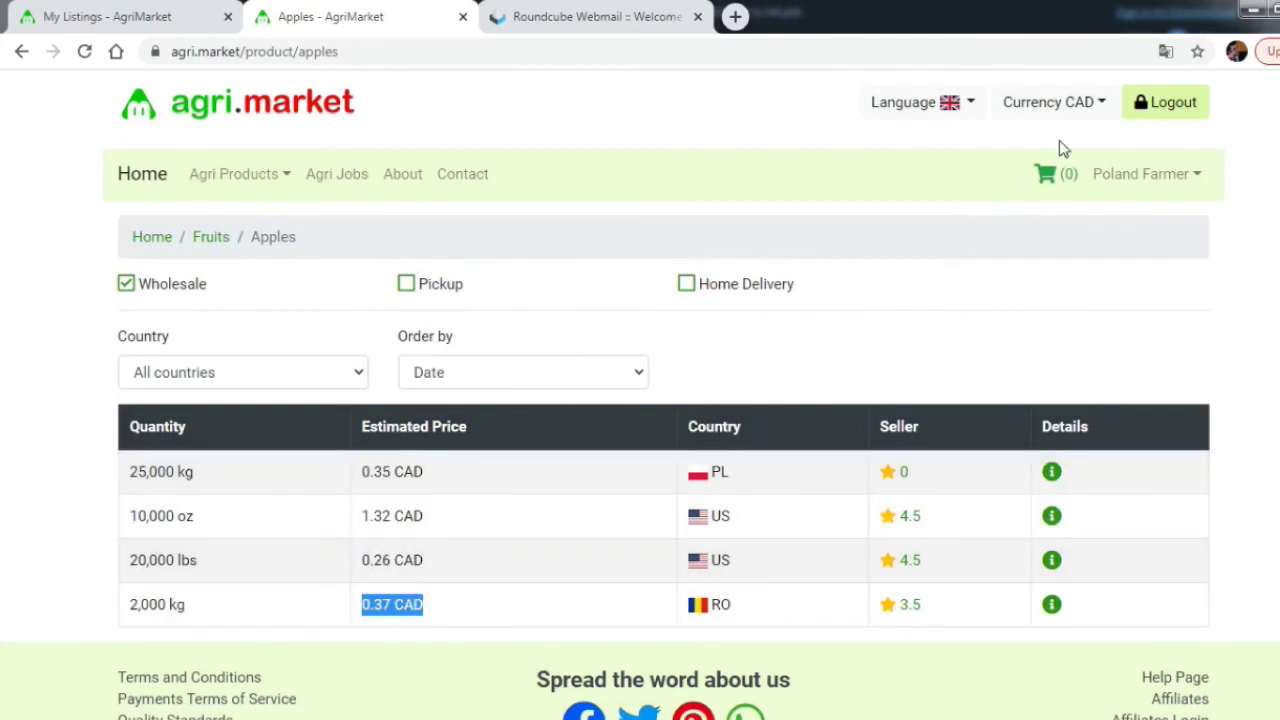
# - Switch the prices to RON and check the 1.13, 4.31 and 0.86 RON offers
pyautogui.click(1052, 102)
pyautogui.scroll(-12, 1049, 300)
pyautogui.scroll(-12, 1043, 305)
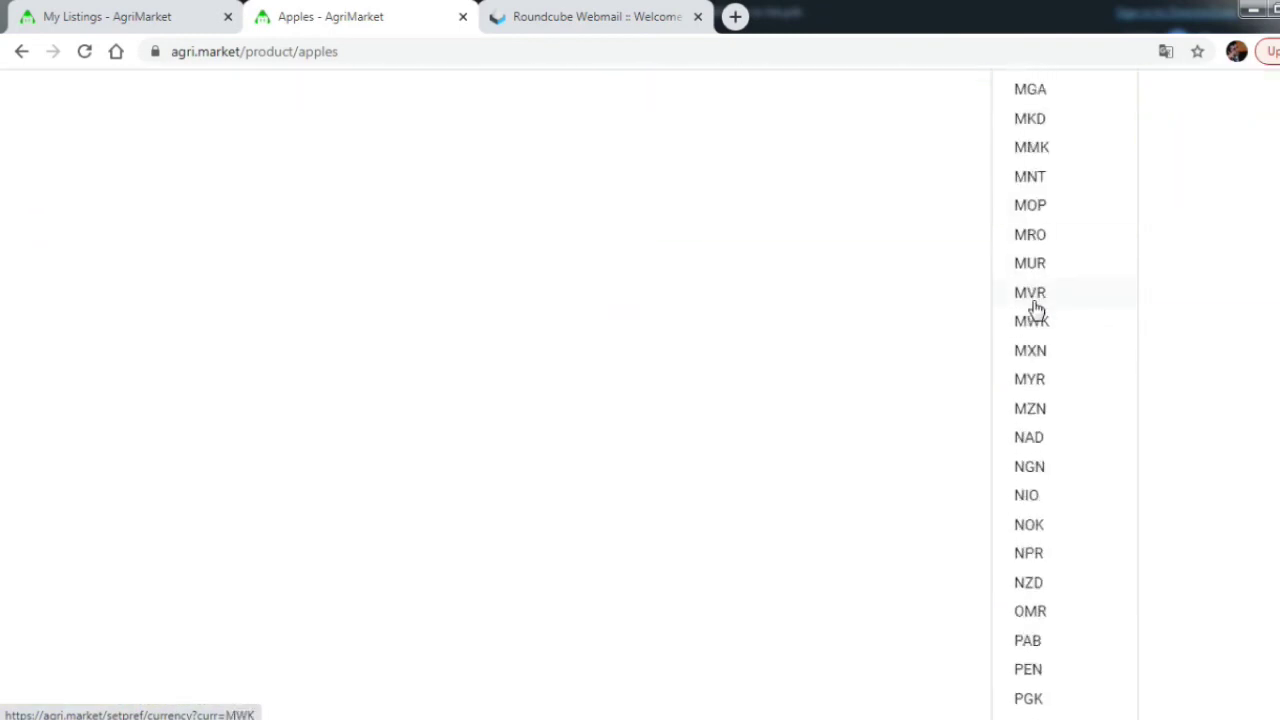
pyautogui.click(1036, 436)
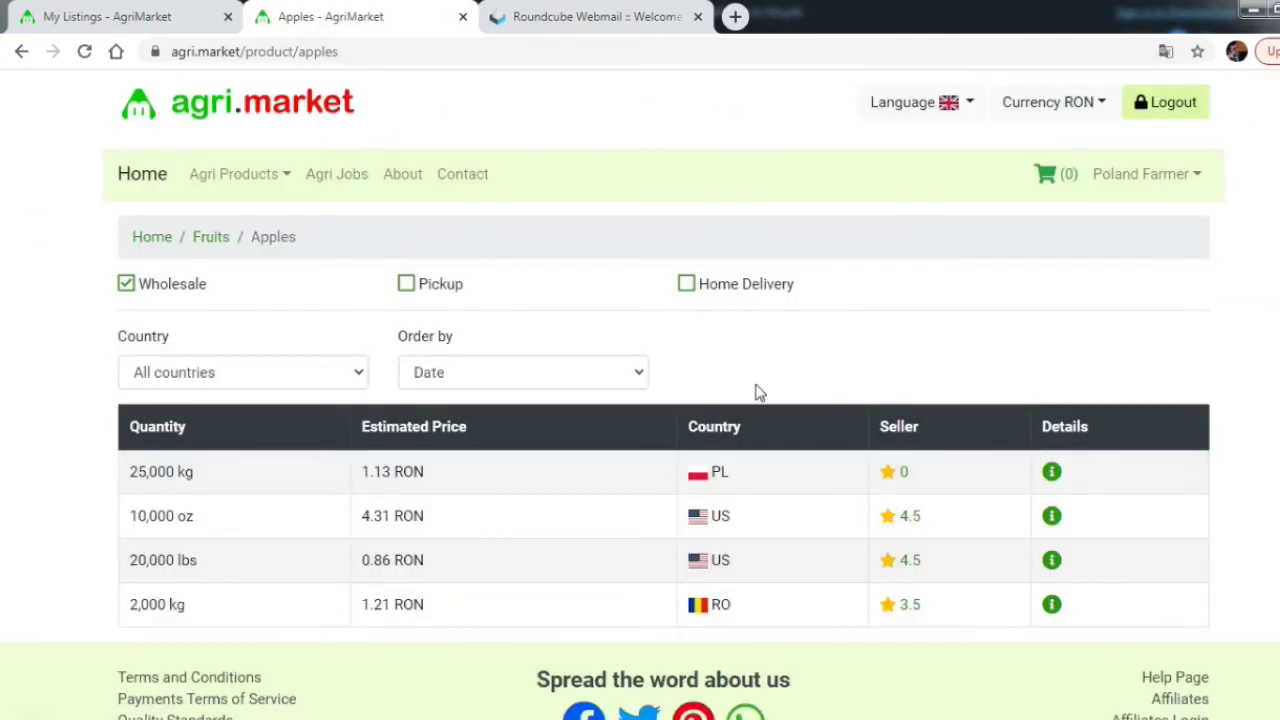
pyautogui.moveTo(365, 475); pyautogui.dragTo(428, 478)
pyautogui.moveTo(363, 515); pyautogui.dragTo(420, 520)
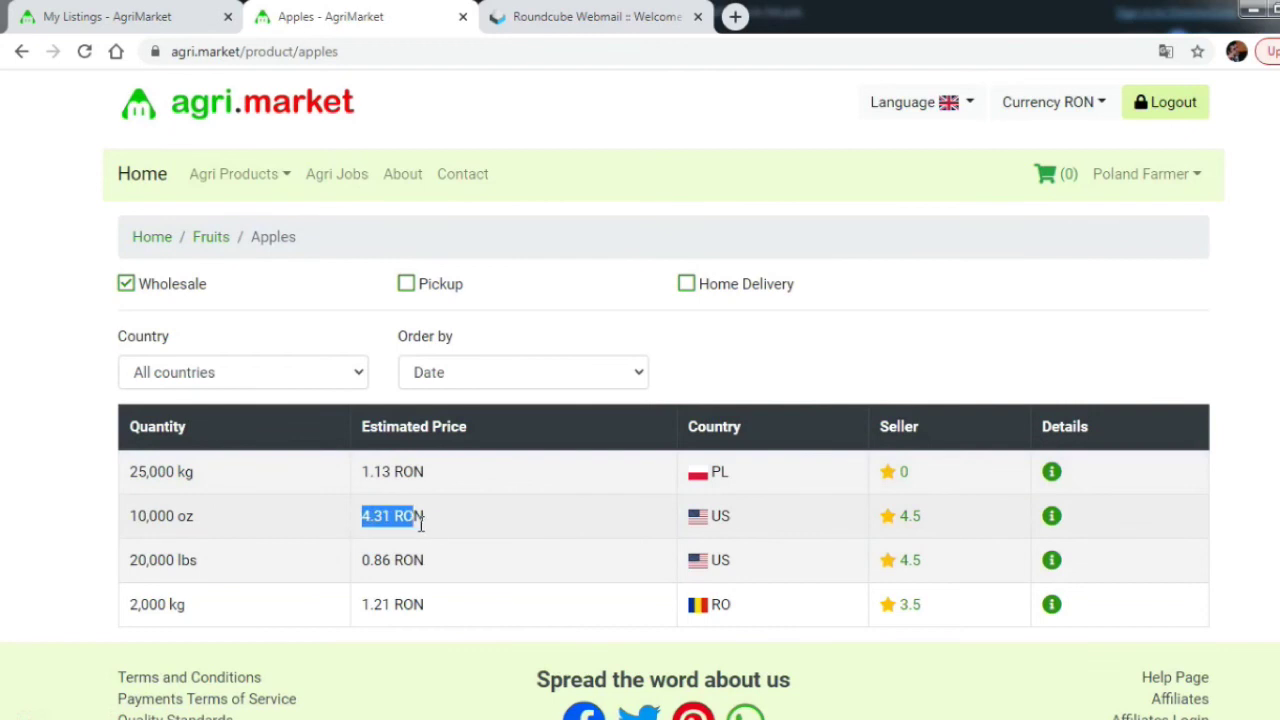
pyautogui.moveTo(364, 563); pyautogui.dragTo(427, 565)
pyautogui.moveTo(363, 604); pyautogui.dragTo(424, 604)
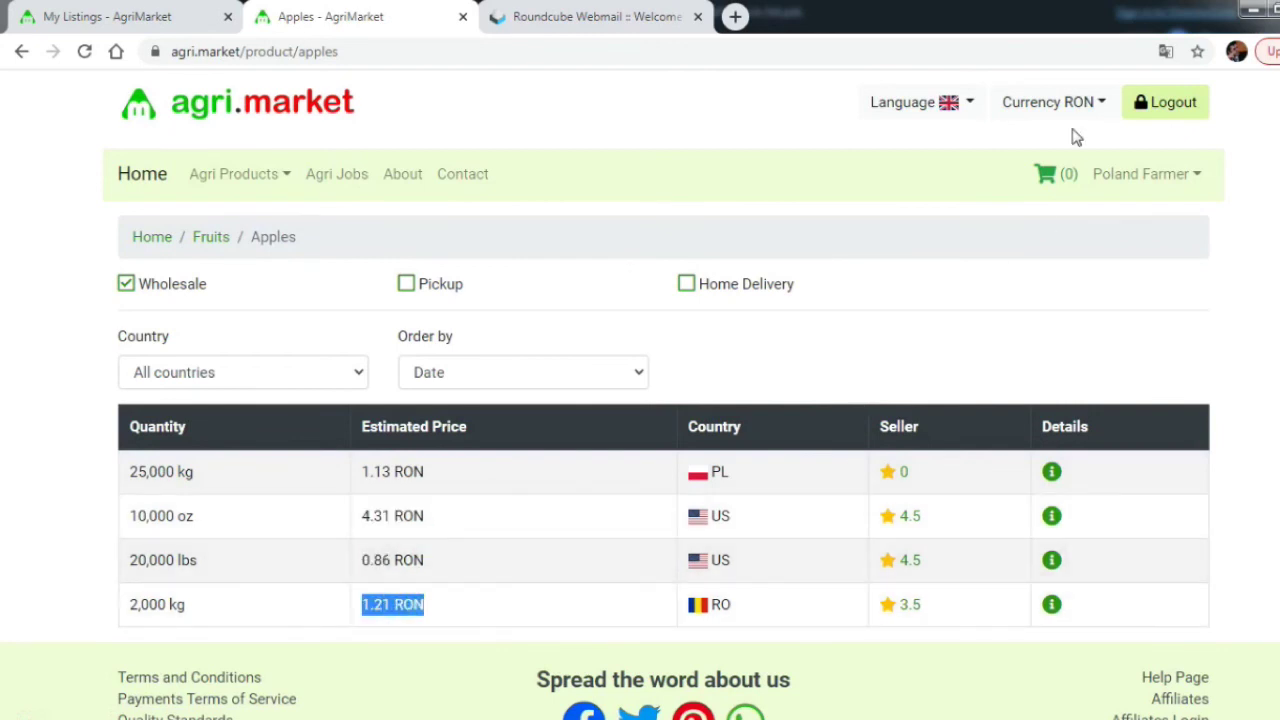
# - Switch the prices to PLN and check the 1.07, 4.07 and 0.81 PLN offers
pyautogui.click(1053, 102)
pyautogui.scroll(-10, 1059, 331)
pyautogui.scroll(-15, 1050, 337)
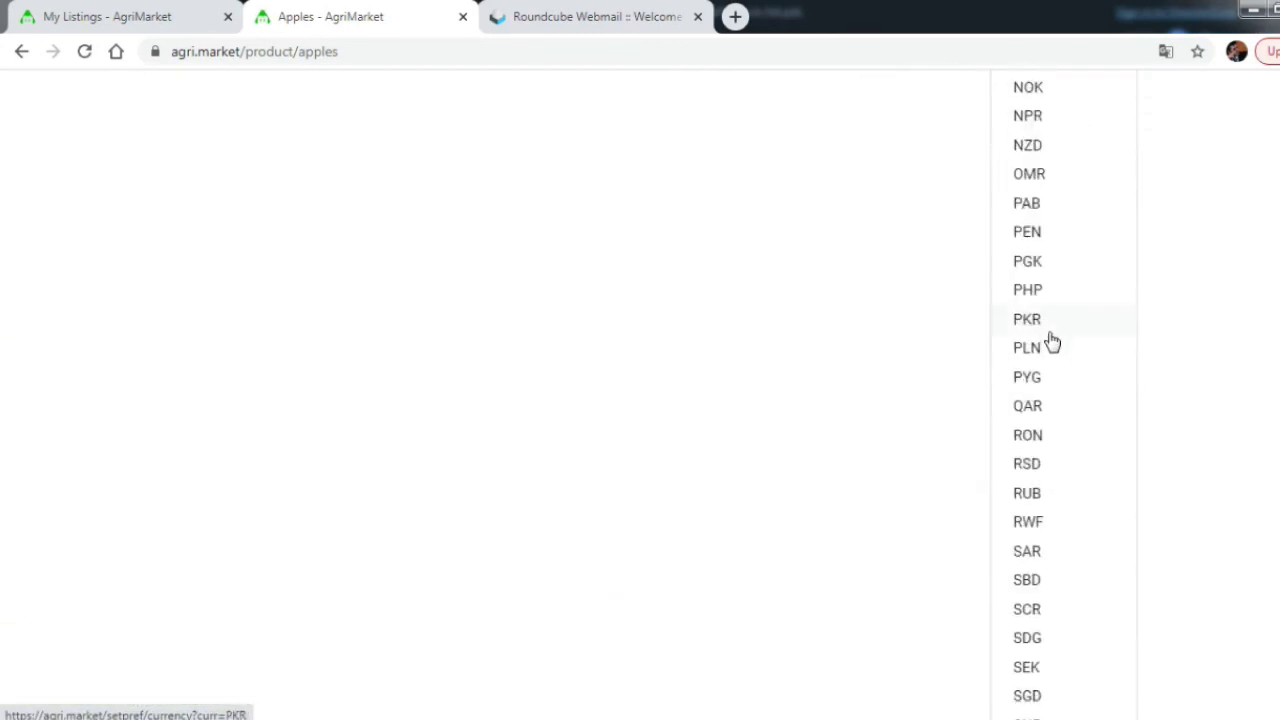
pyautogui.click(1051, 348)
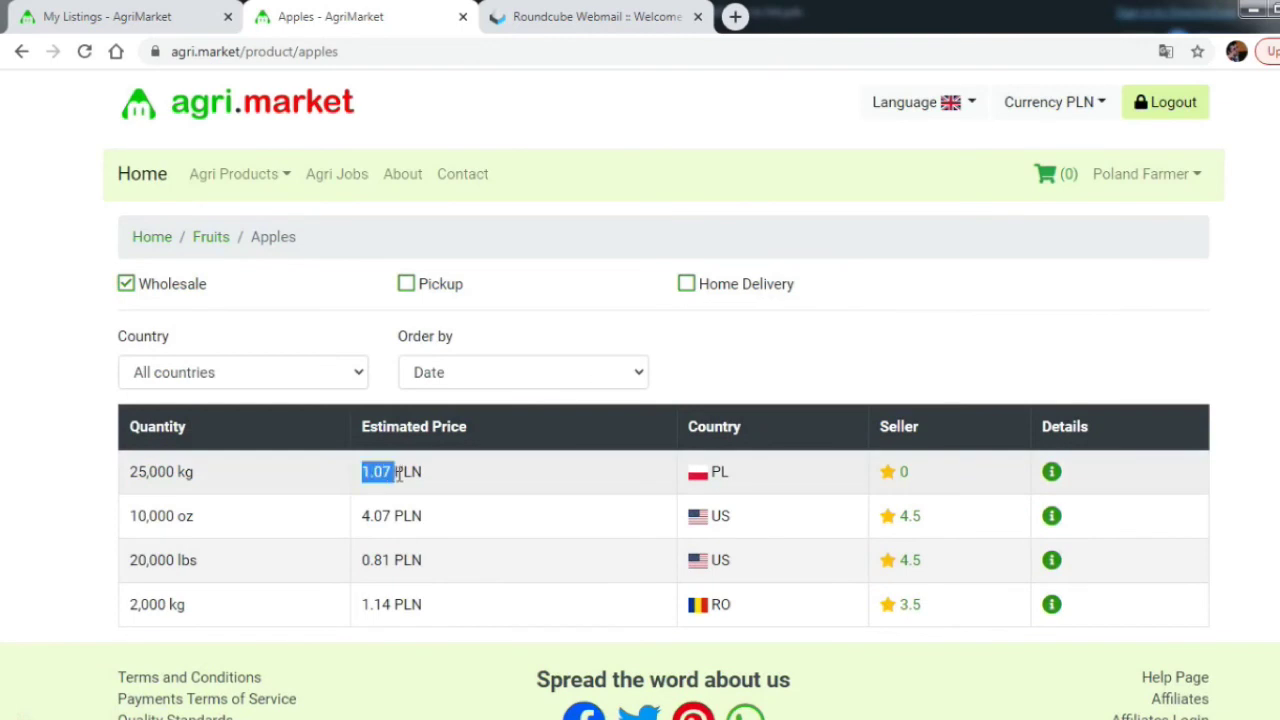
pyautogui.moveTo(390, 475); pyautogui.dragTo(424, 474)
pyautogui.moveTo(362, 517); pyautogui.dragTo(430, 518)
pyautogui.moveTo(359, 562); pyautogui.dragTo(425, 562)
pyautogui.moveTo(361, 607); pyautogui.dragTo(424, 606)
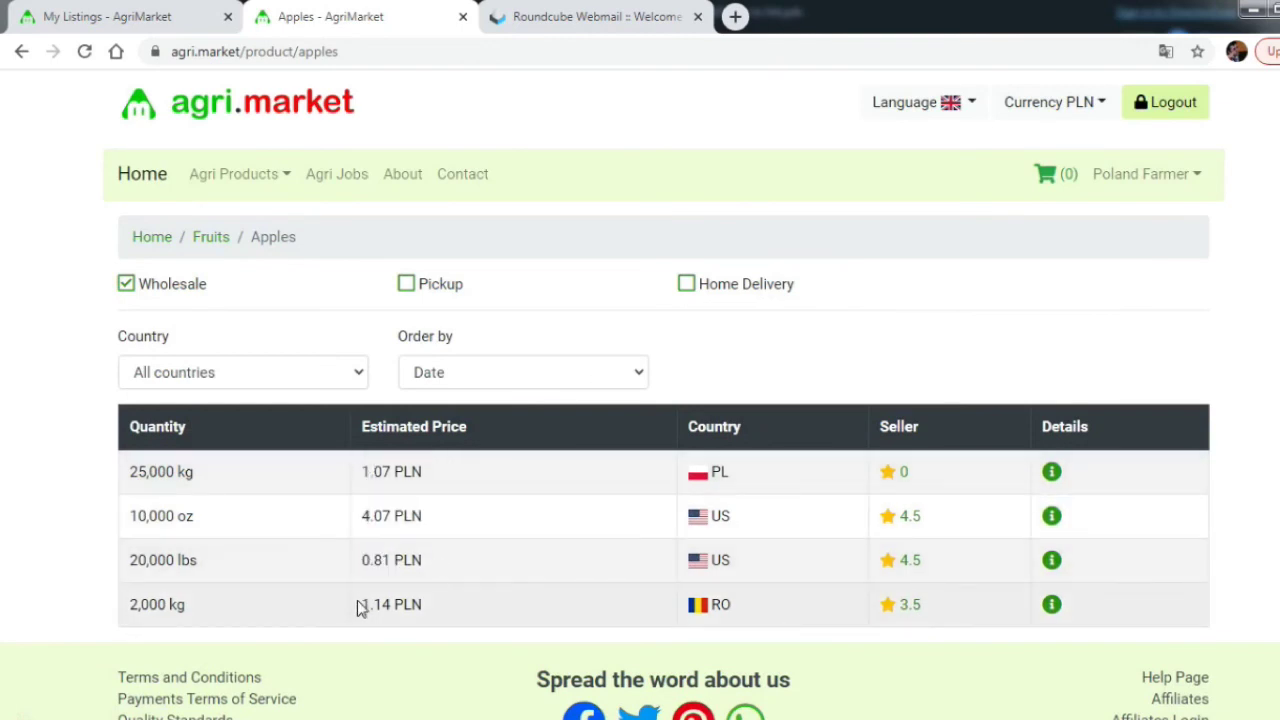
pyautogui.click(1097, 106)
pyautogui.scroll(-10, 1064, 218)
pyautogui.scroll(-20, 1064, 218)
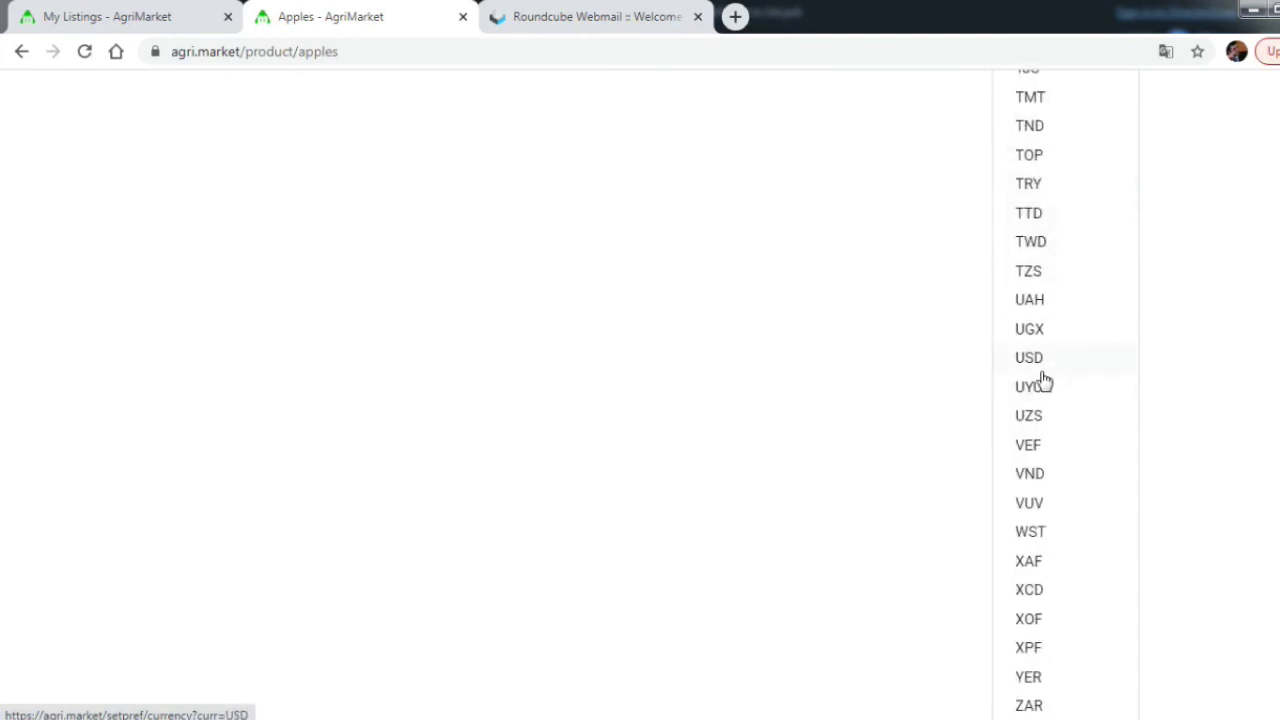